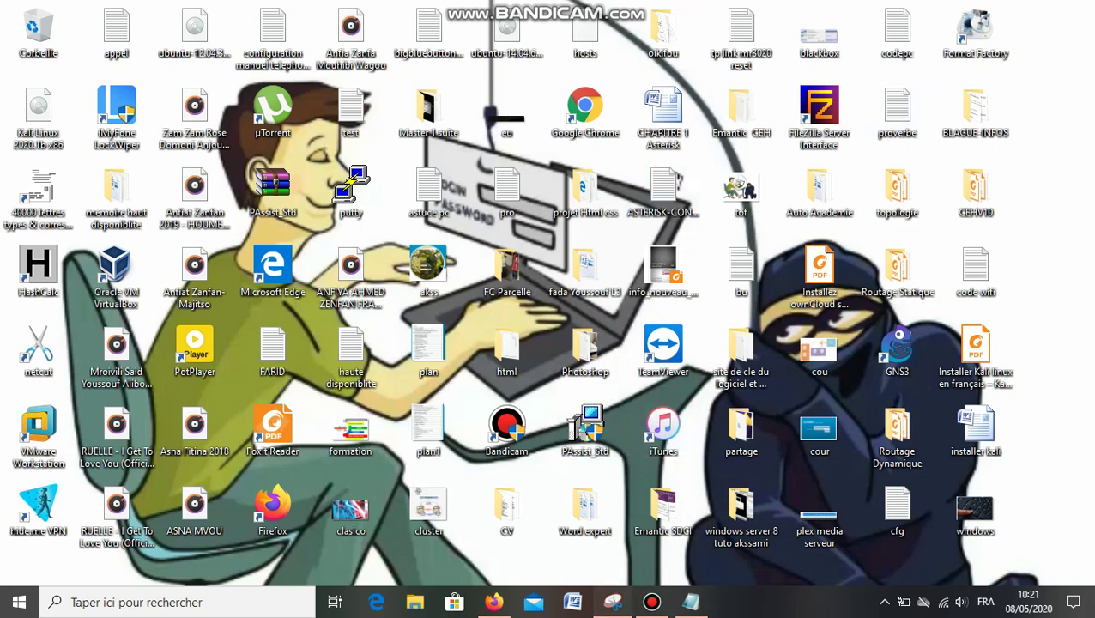
Show the captured keyboard picture in Outil Capture d'écran and minimise its window.
click(612, 602)
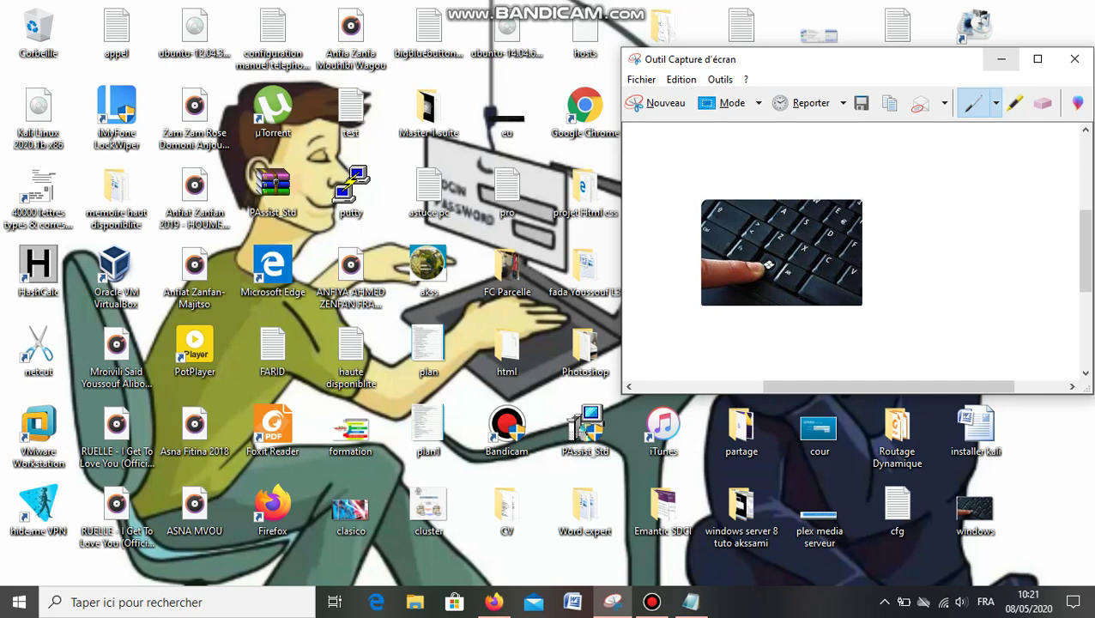
click(1000, 59)
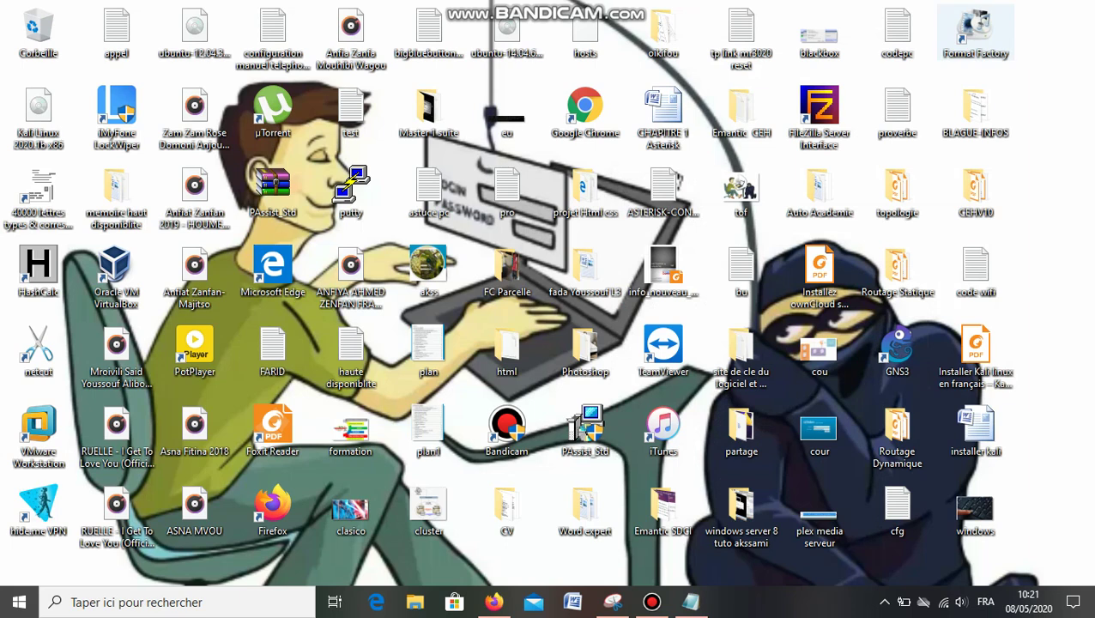
Open the temporary files folder by running %tmp% and maximise its window.
key(super+r)
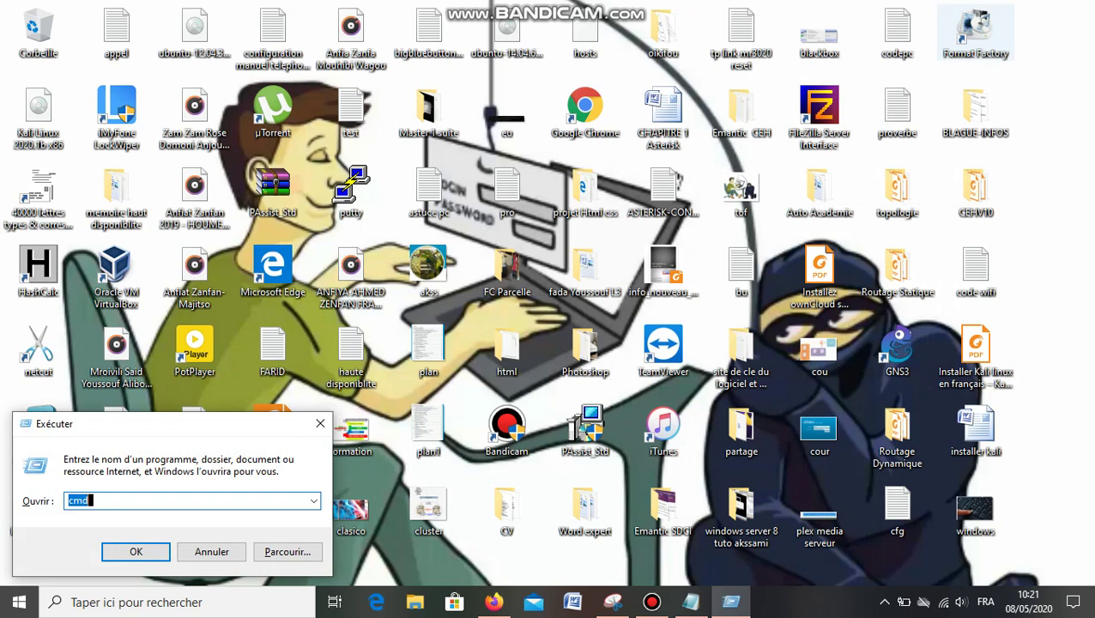
key(BackSpace)
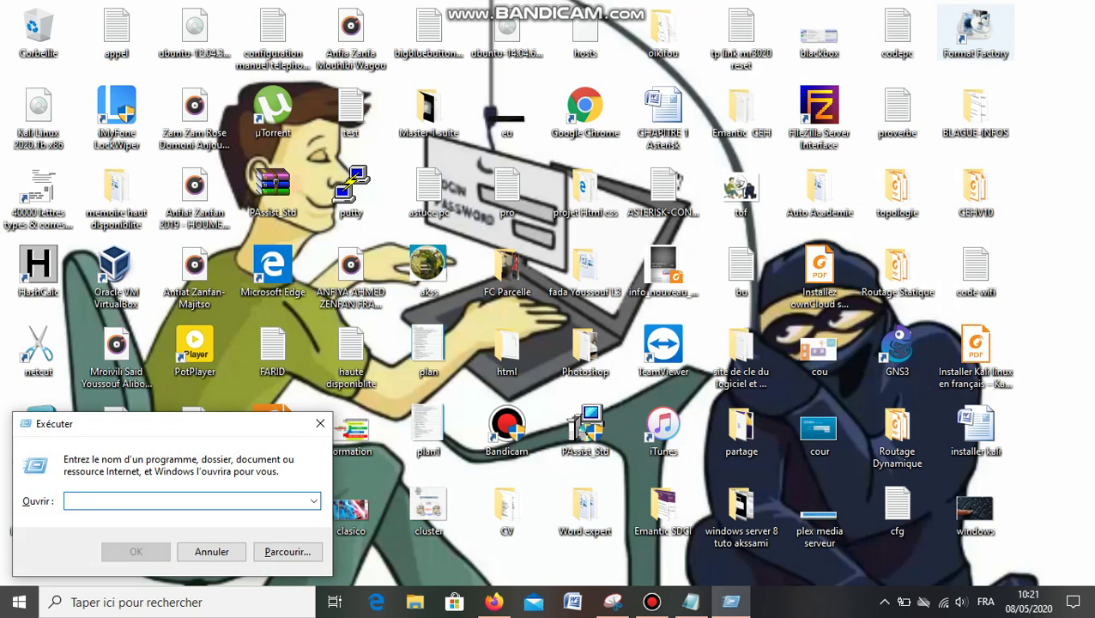
text(%t)
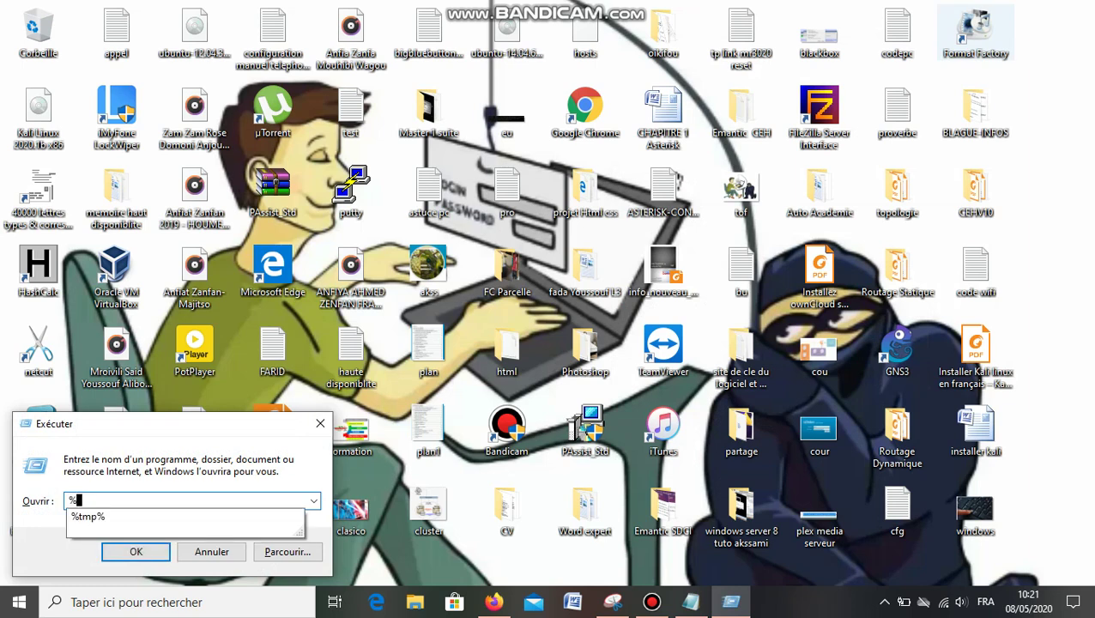
text(mp%)
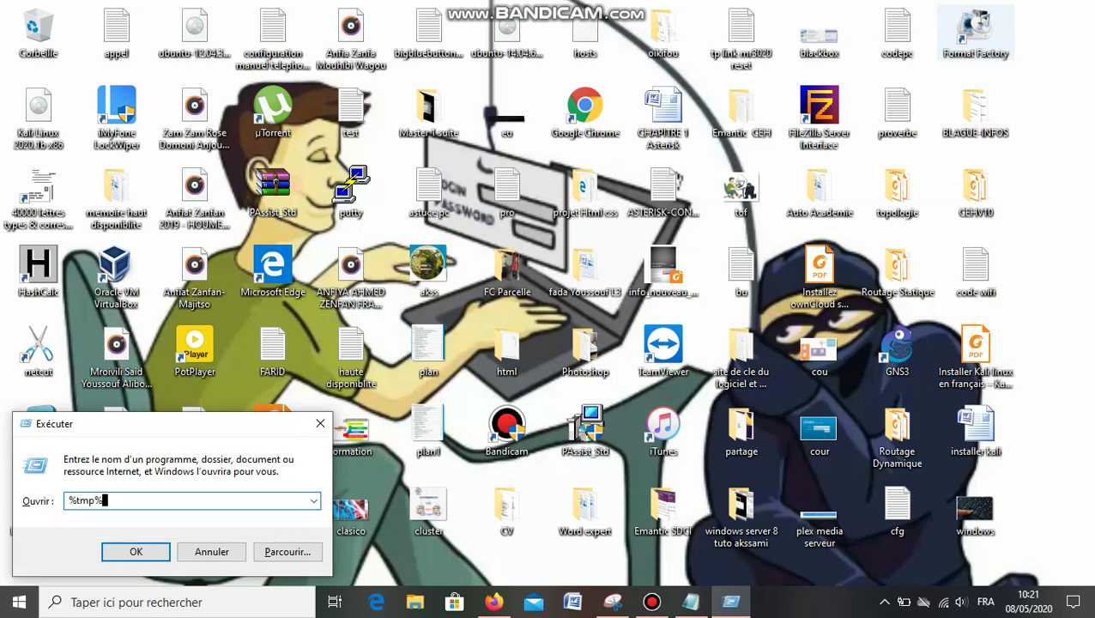
key(Return)
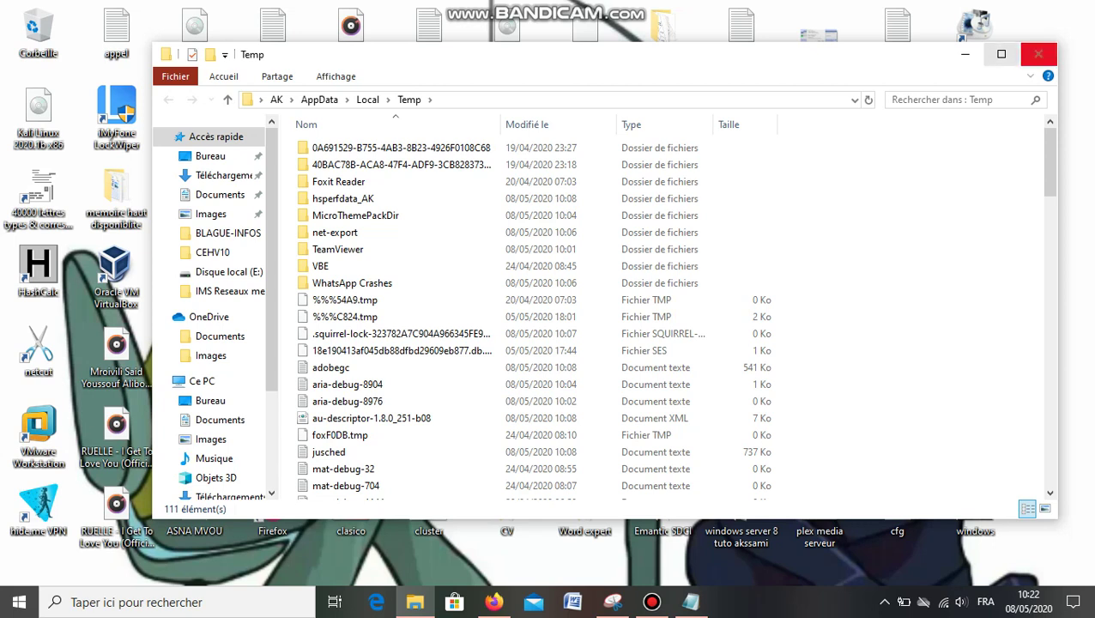
click(1000, 54)
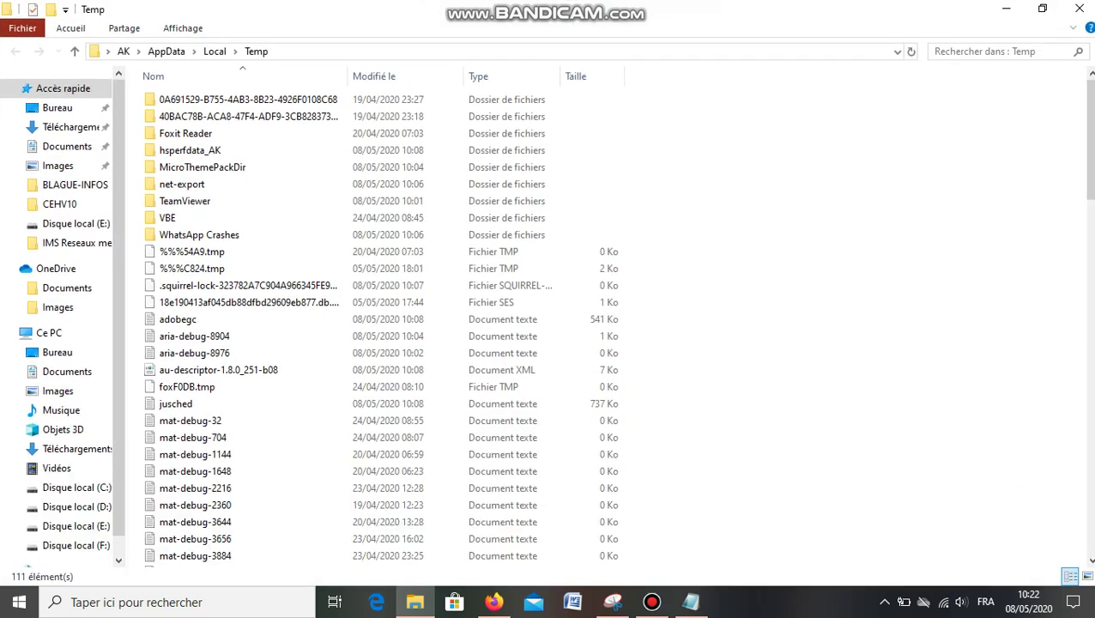
Delete everything in the Temp folder, skipping all current items that are in use.
scroll(617, 323, down, 12)
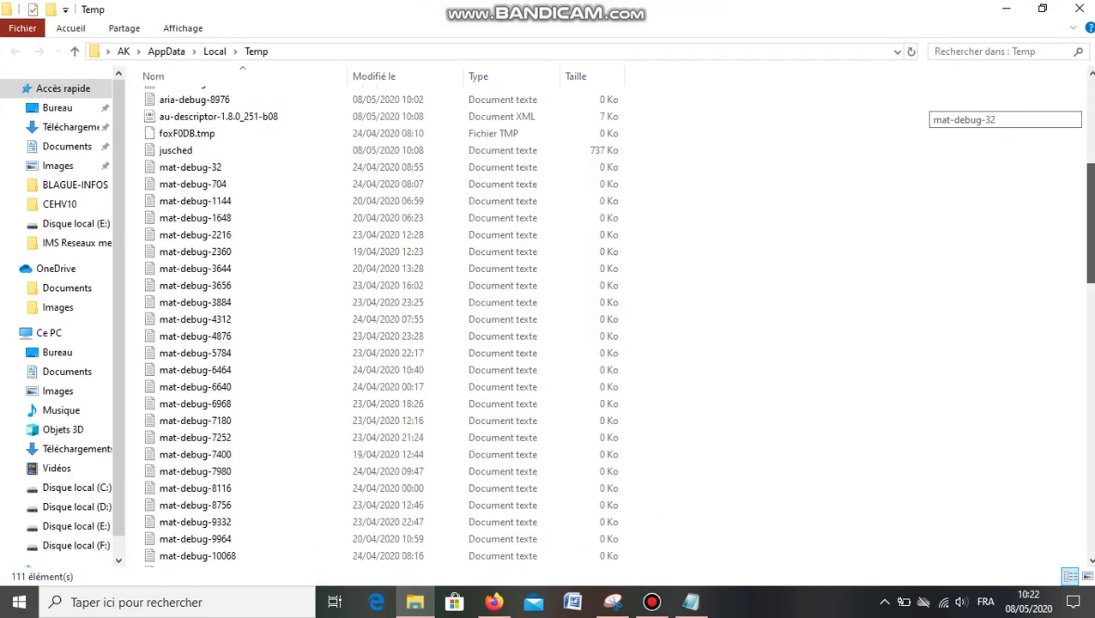
scroll(618, 323, down, 13)
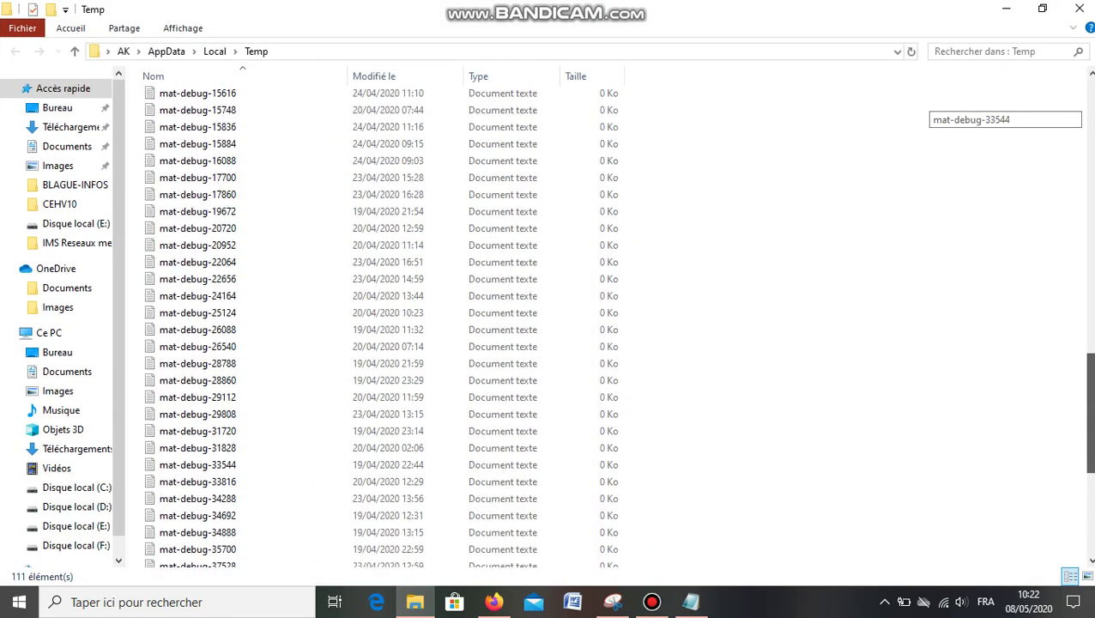
scroll(617, 323, down, 2)
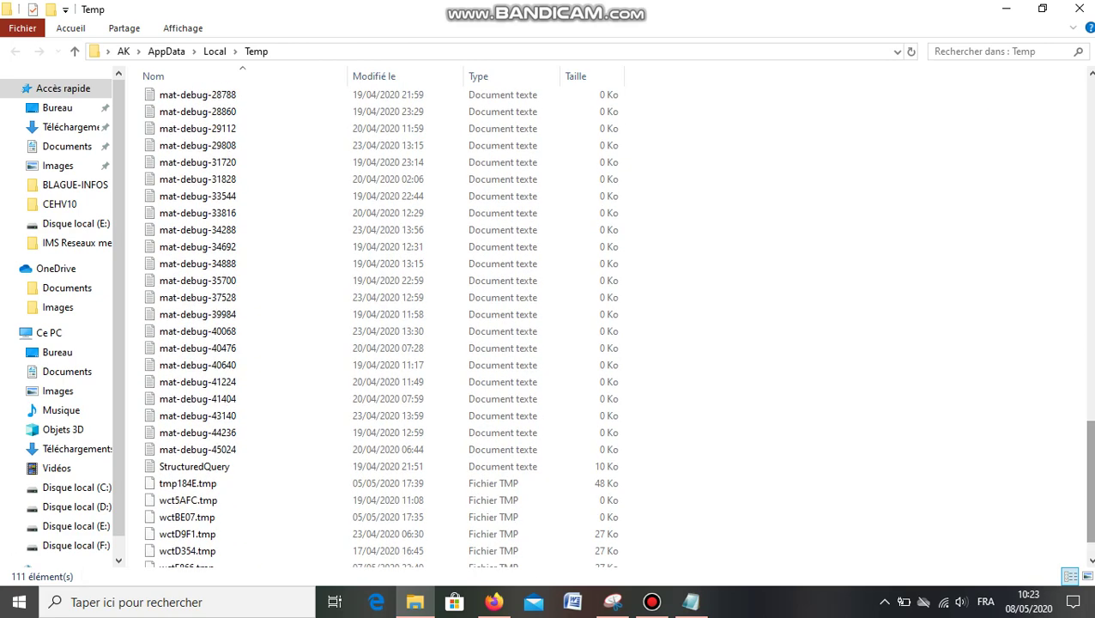
scroll(618, 322, up, 20)
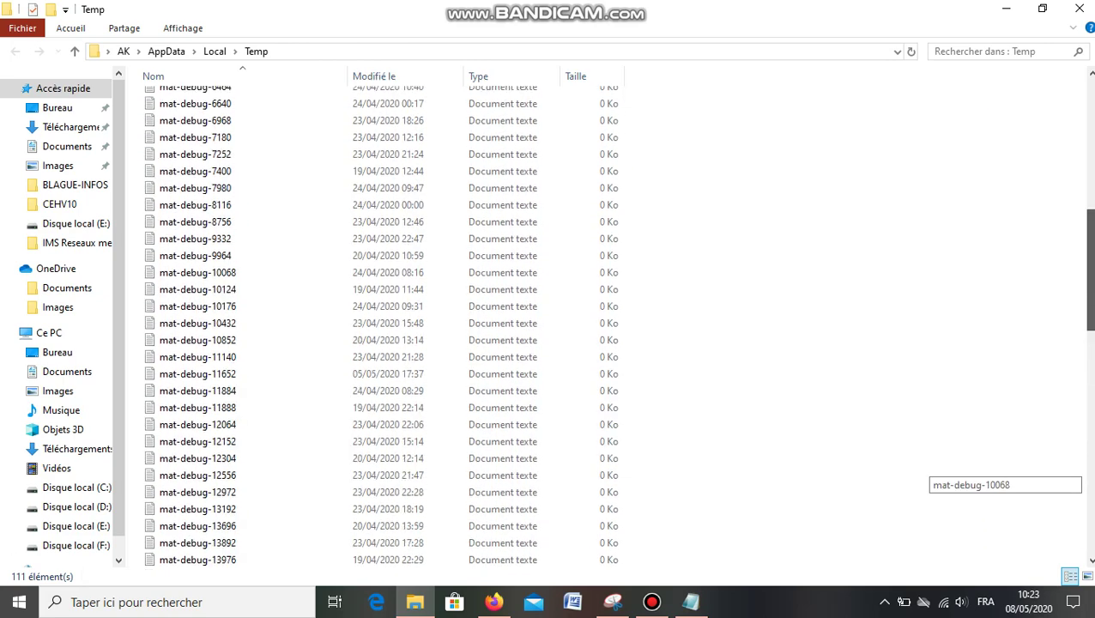
scroll(617, 323, up, 4)
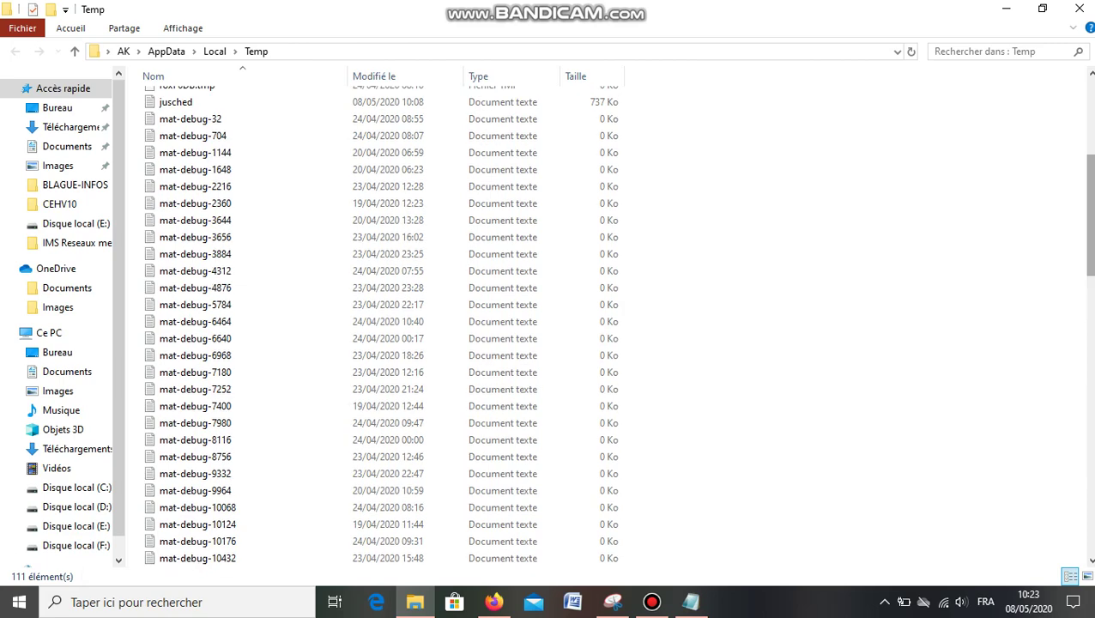
scroll(617, 323, up, 3)
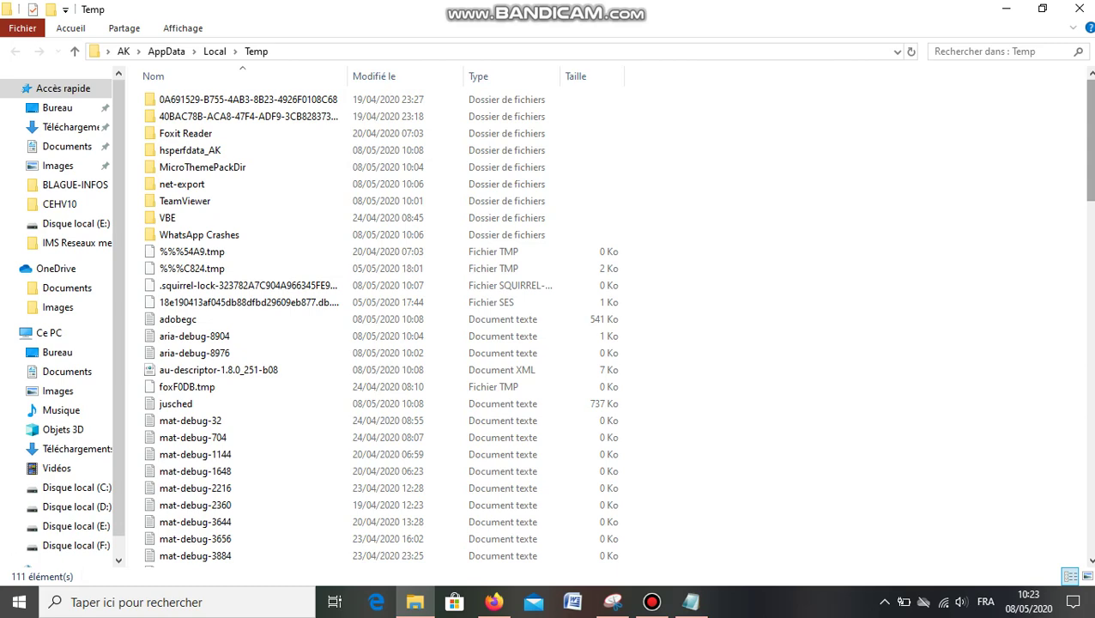
key(ctrl+a)
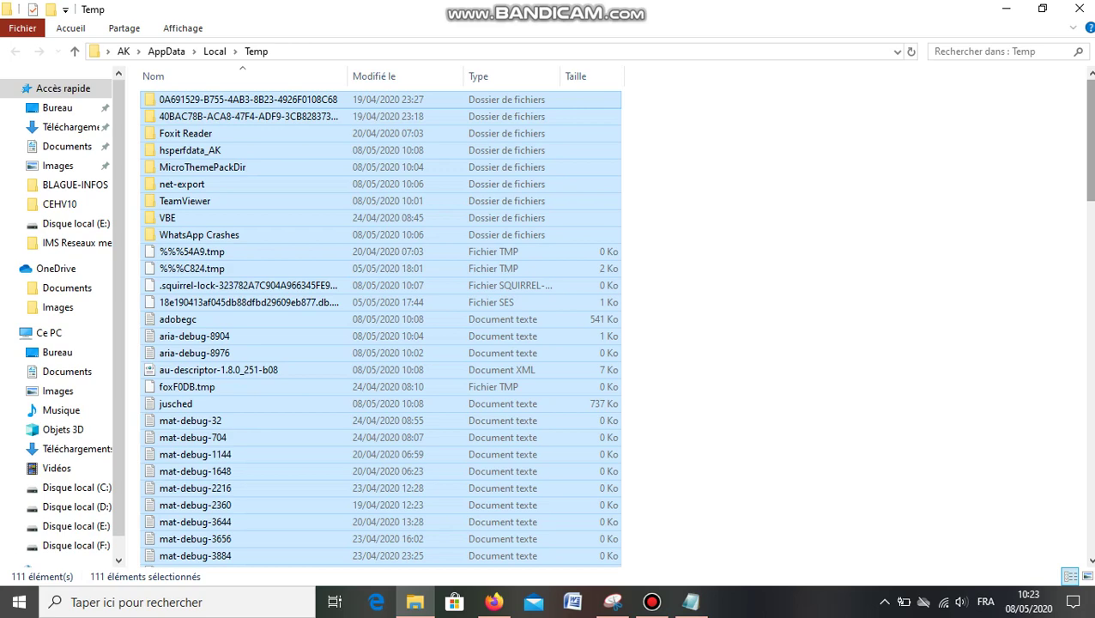
key(Delete)
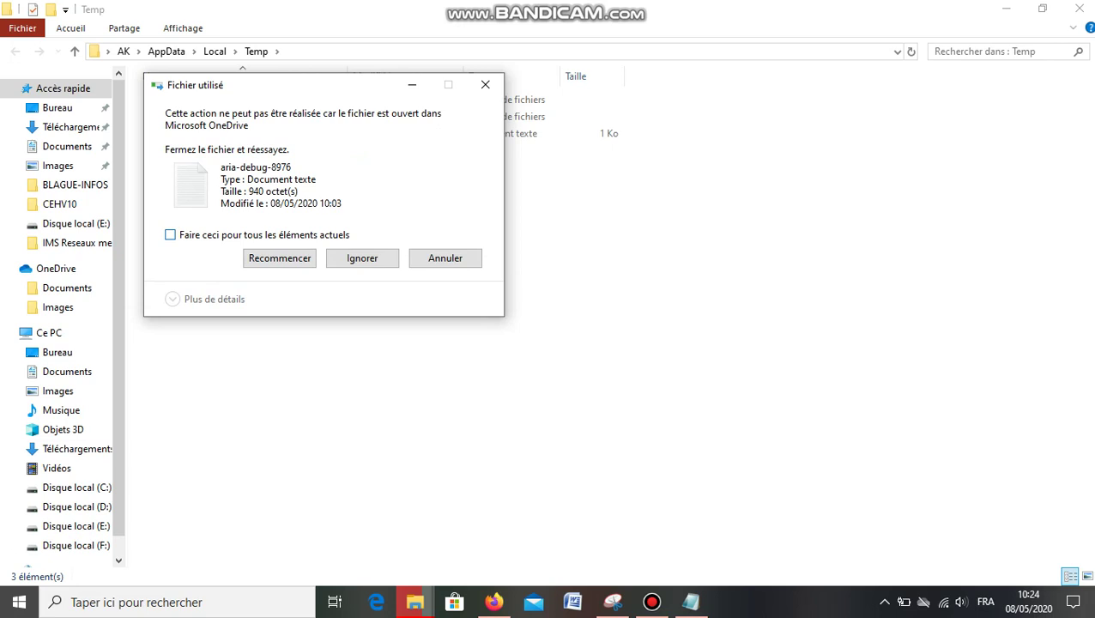
key(space)
key(Tab)
key(space)
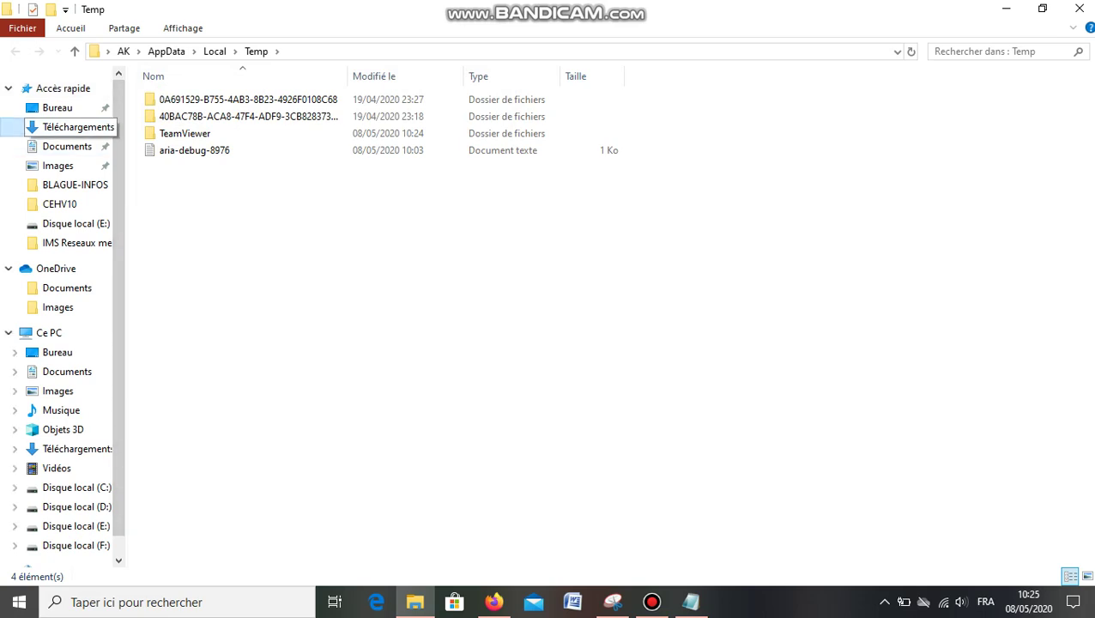
Delete the "[ OxTorrent.com ] Stalk Saison 1 FRENCH HDTV" torrent file from the Téléchargements folder.
click(77, 128)
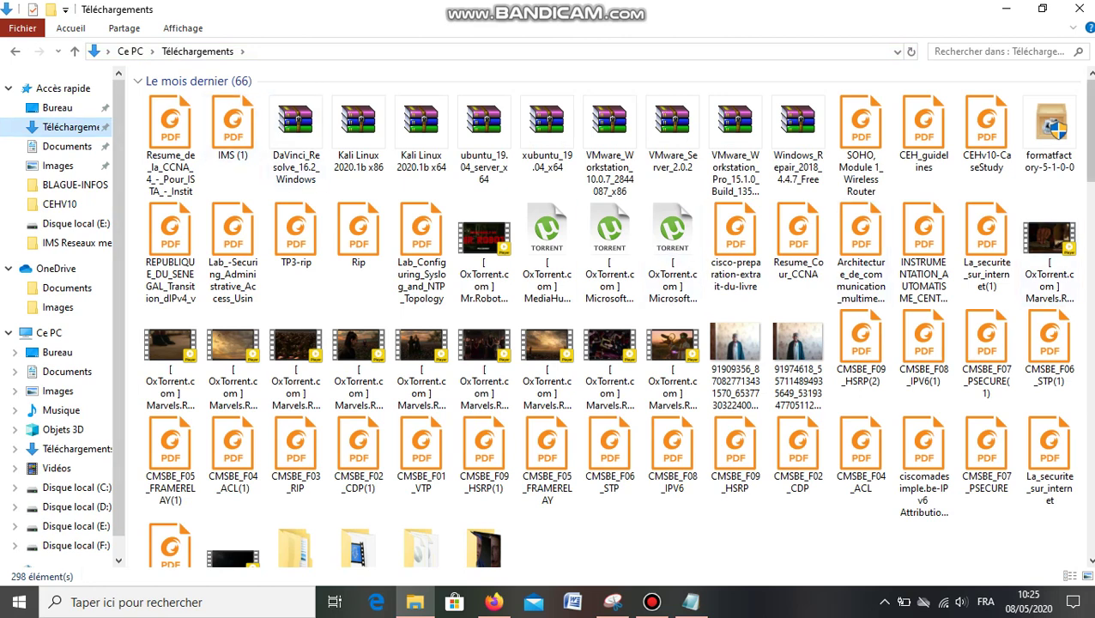
scroll(927, 167, down, 3)
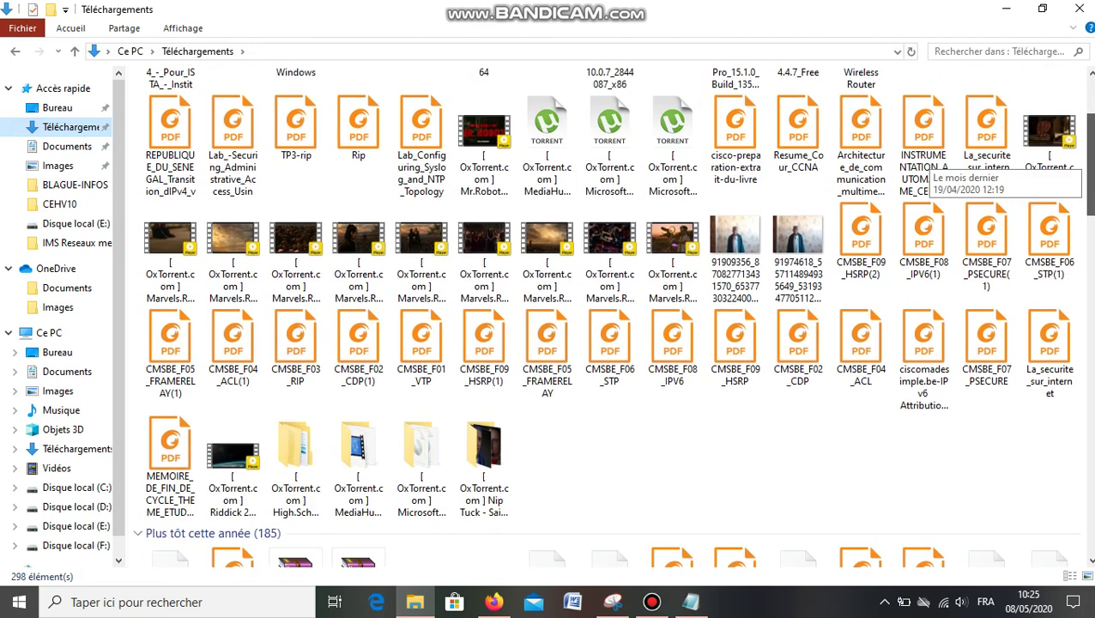
scroll(927, 167, down, 2)
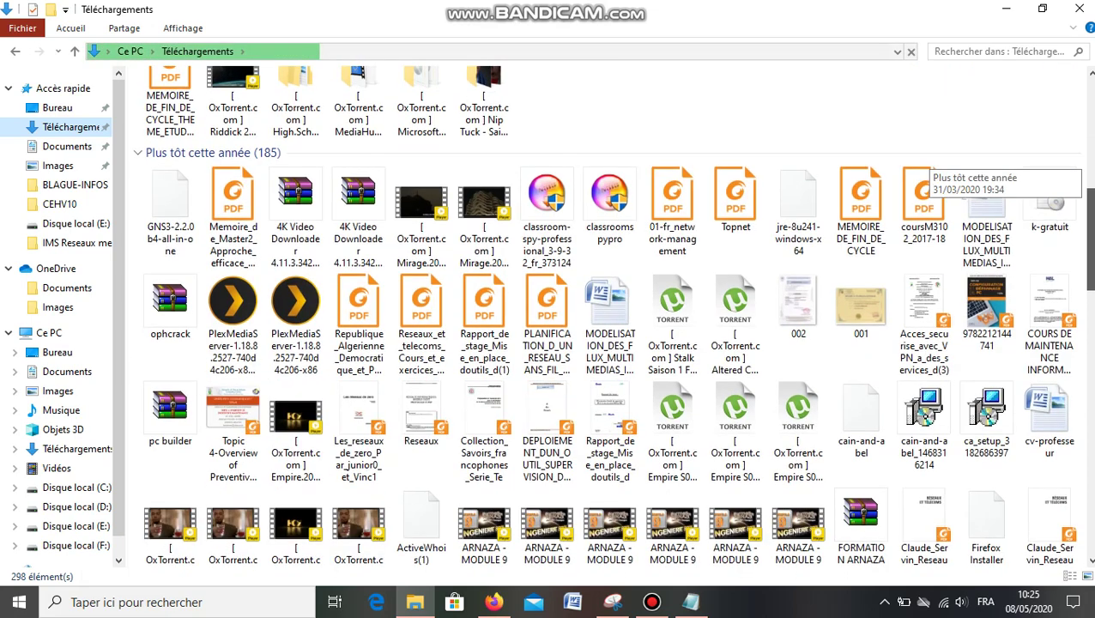
scroll(927, 167, down, 1)
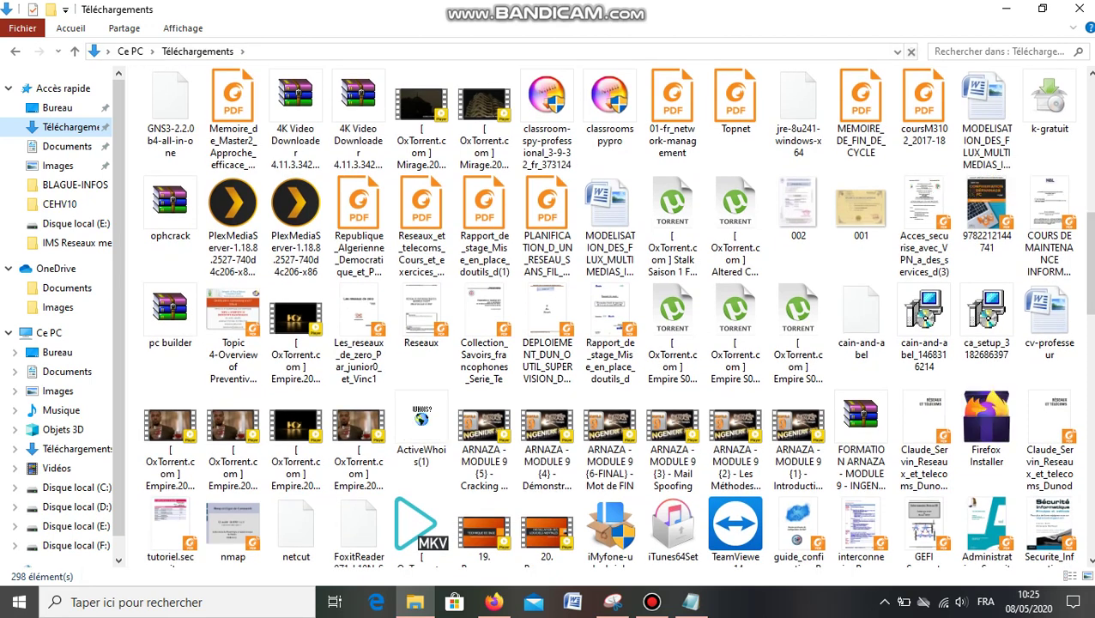
click(672, 228)
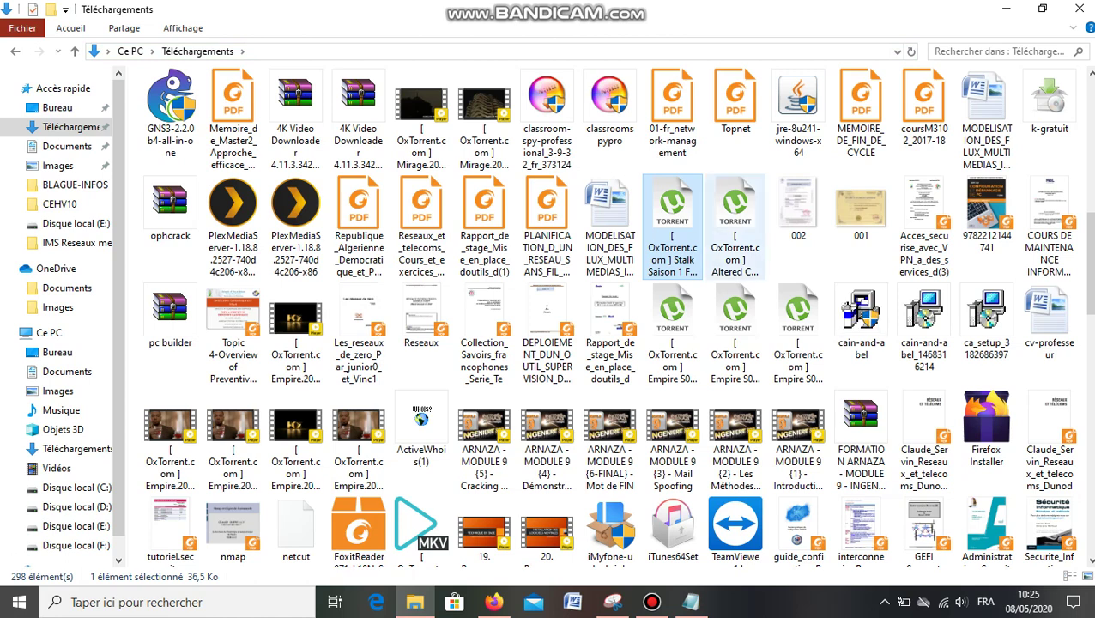
click(735, 228)
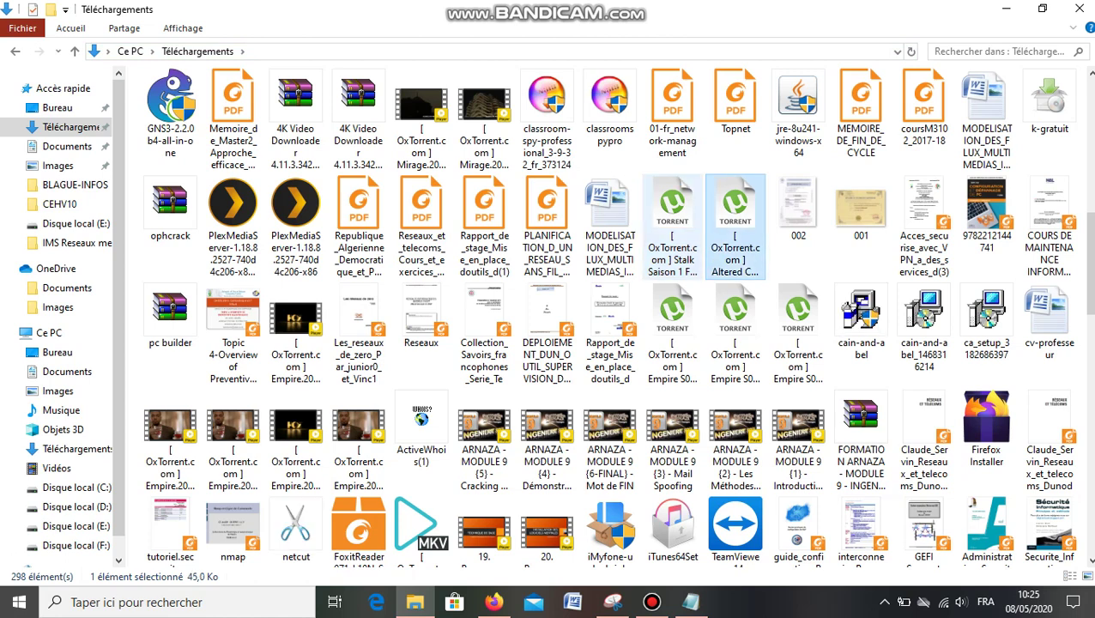
click(673, 227)
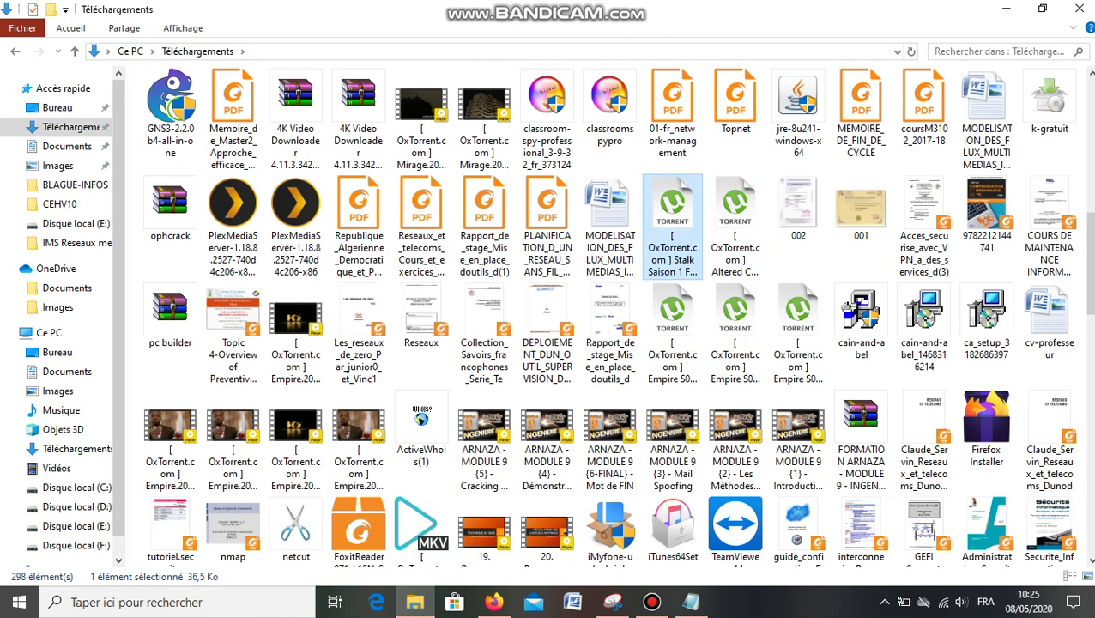
right_click(662, 215)
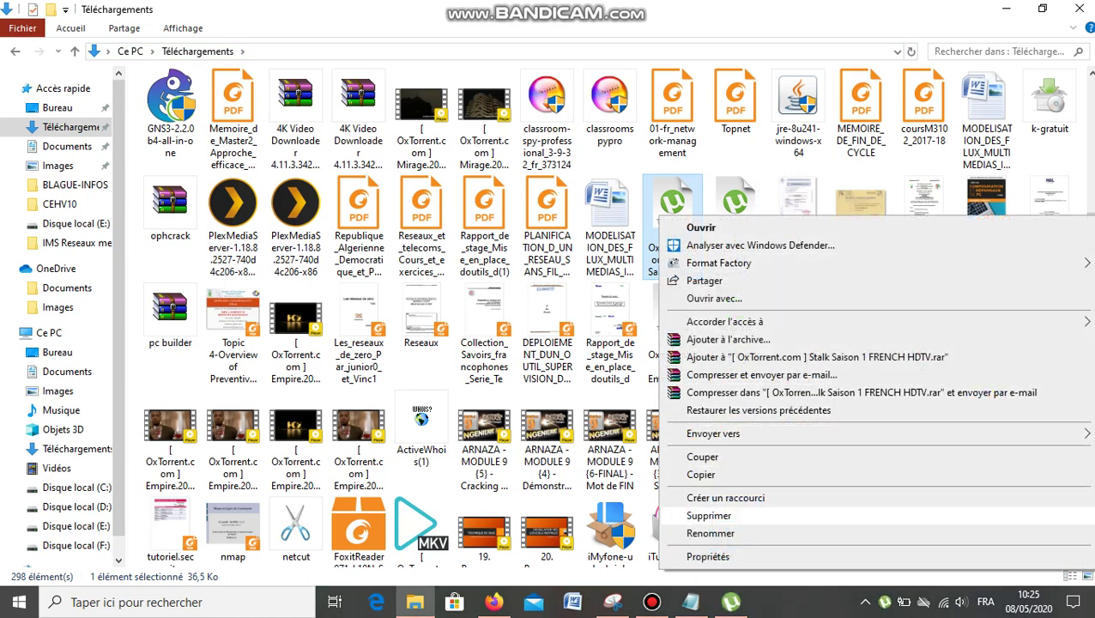
key(Escape)
key(Delete)
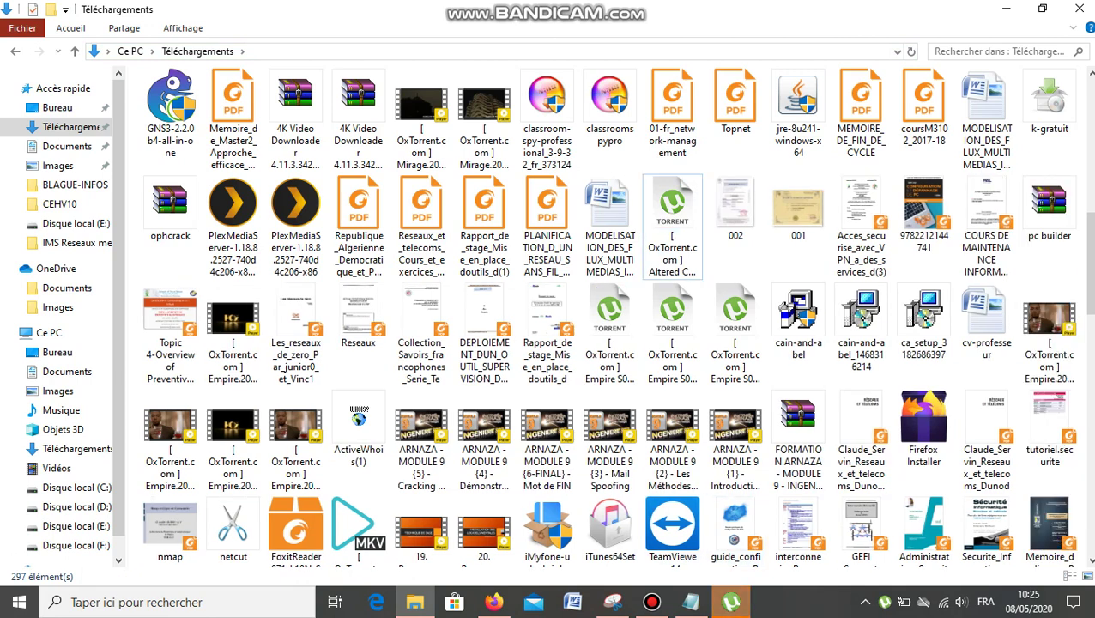
Switch to µTorrent, dismiss its error message and remove the two already selected torrents from the list.
click(732, 602)
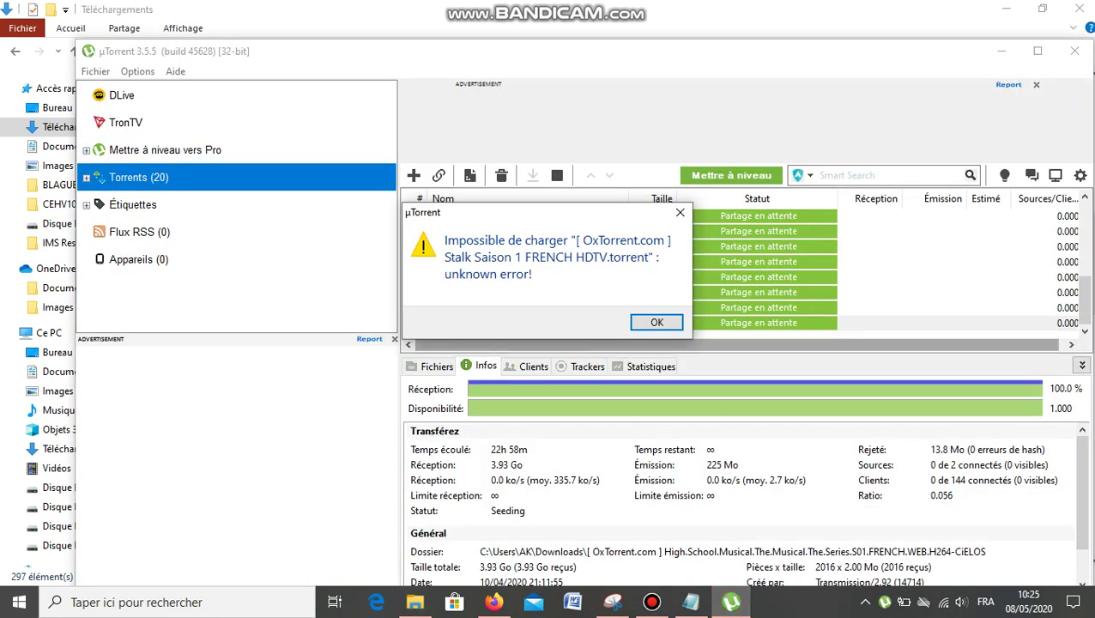
click(657, 321)
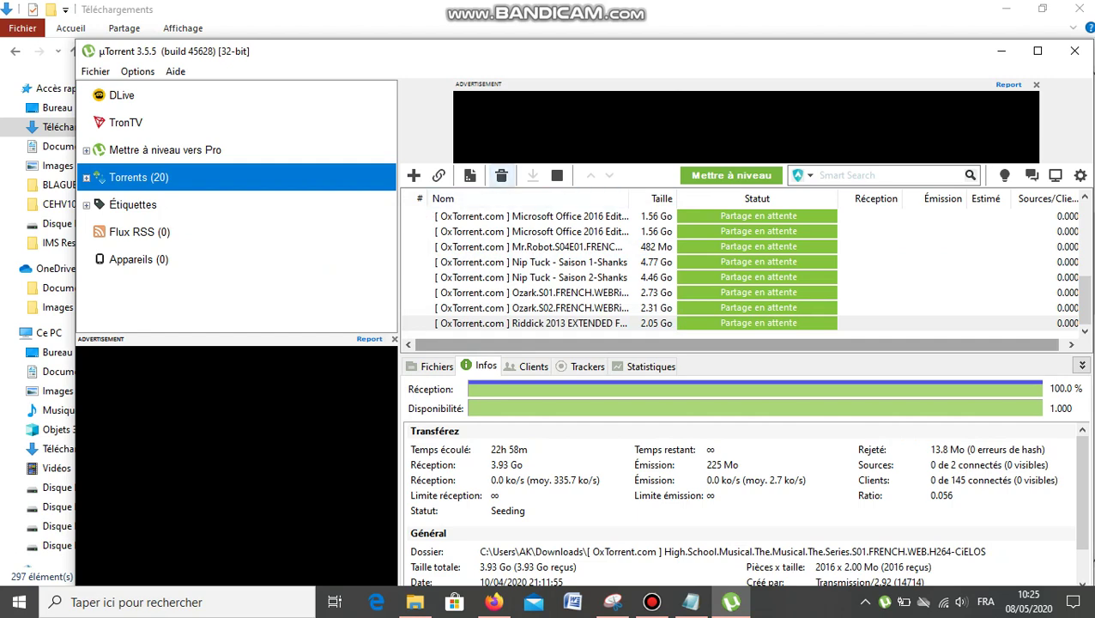
click(501, 175)
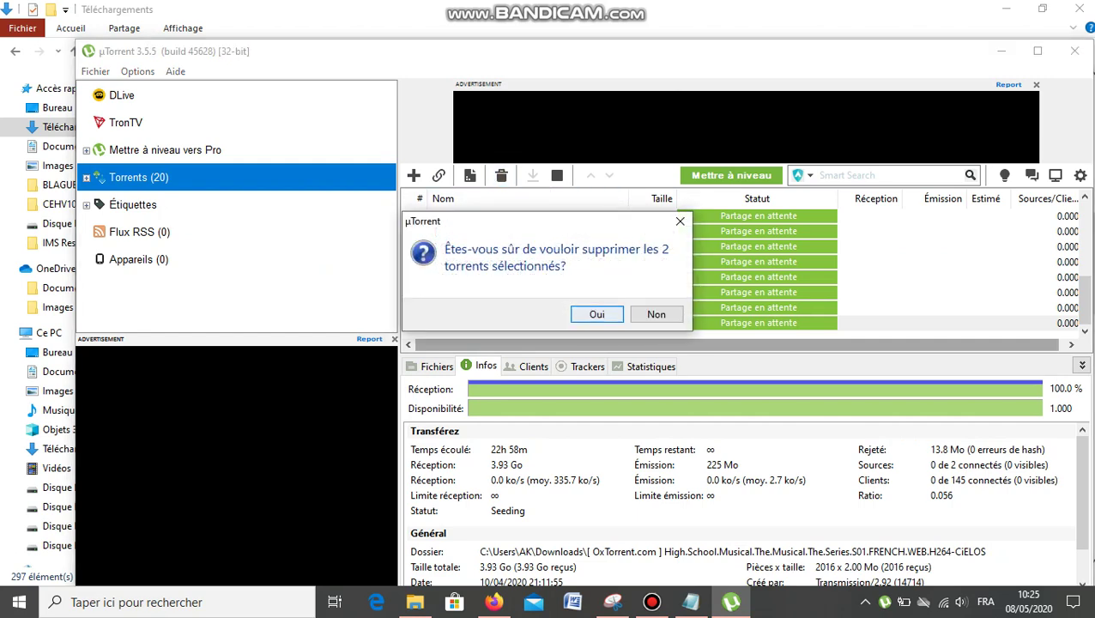
click(596, 314)
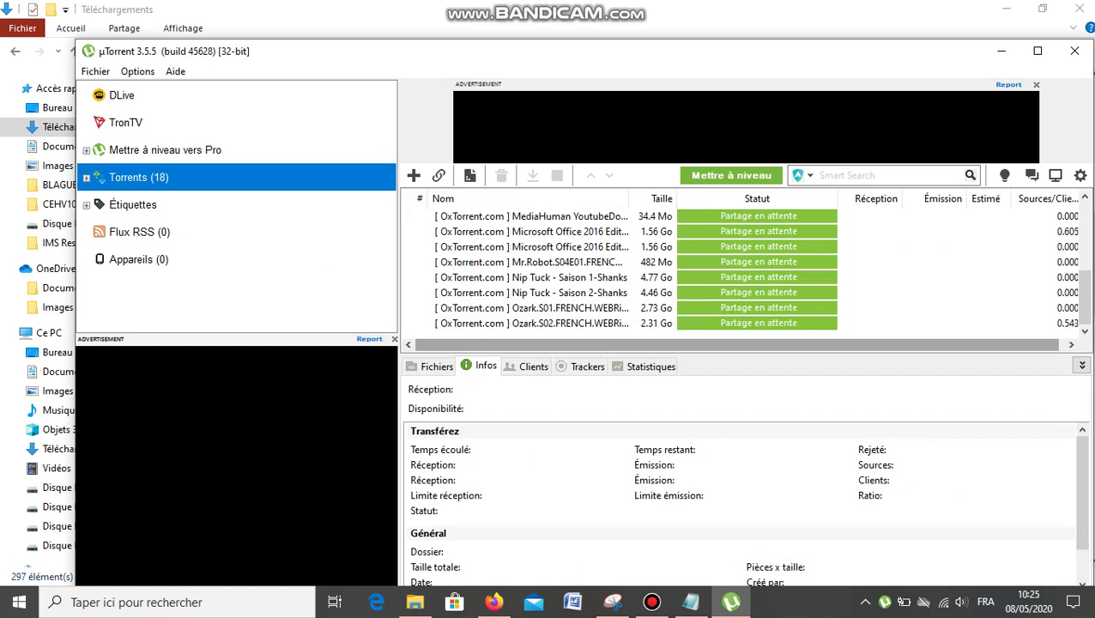
Remove the five torrents from Mr.Robot.S04E01 through Ozark.S02 from the µTorrent list.
click(532, 293)
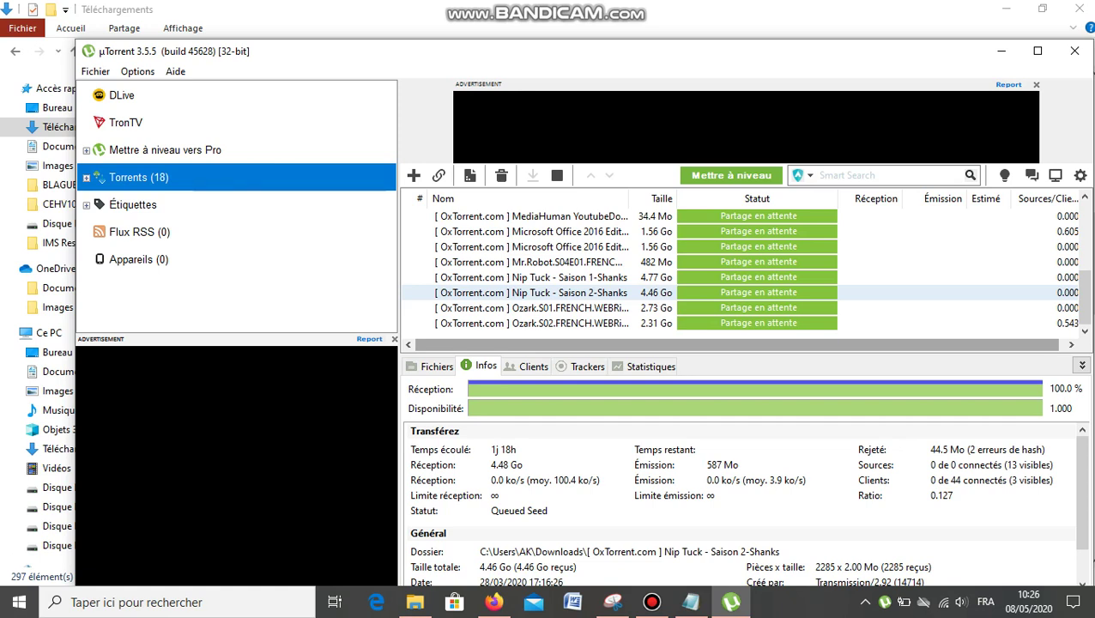
click(532, 307)
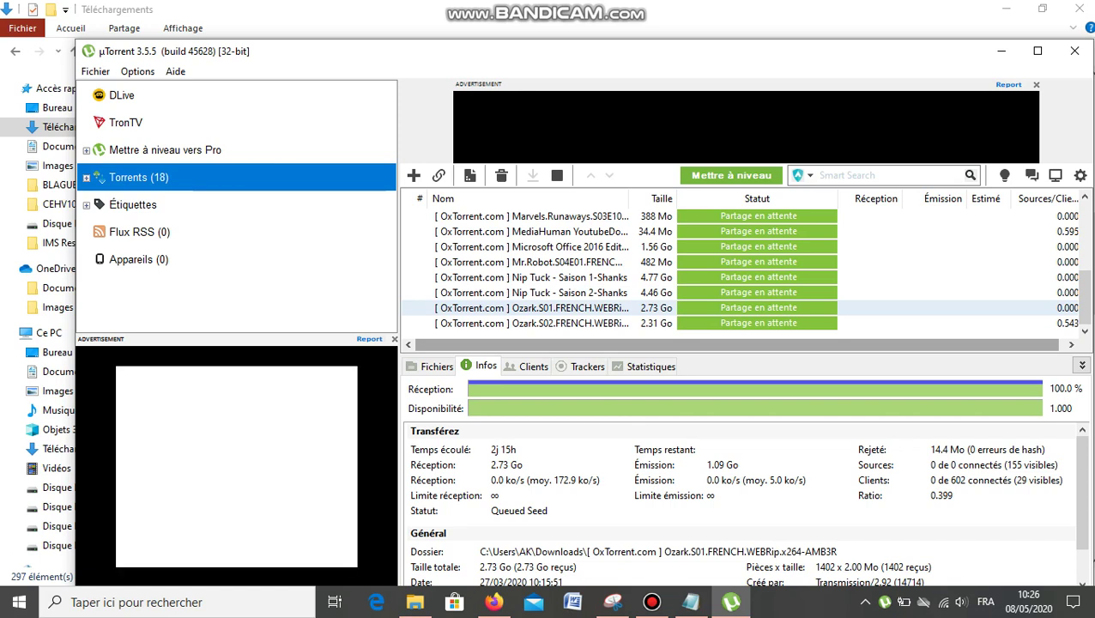
click(533, 262)
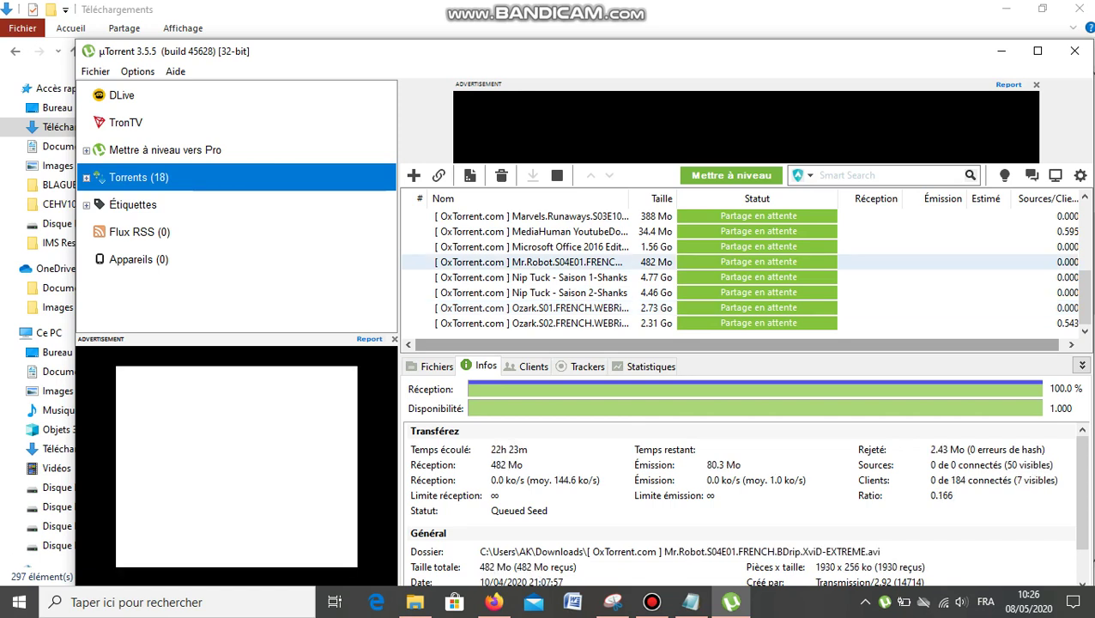
key(shift+Down)
key(shift+Down)
key(shift+Down)
key(shift+Down)
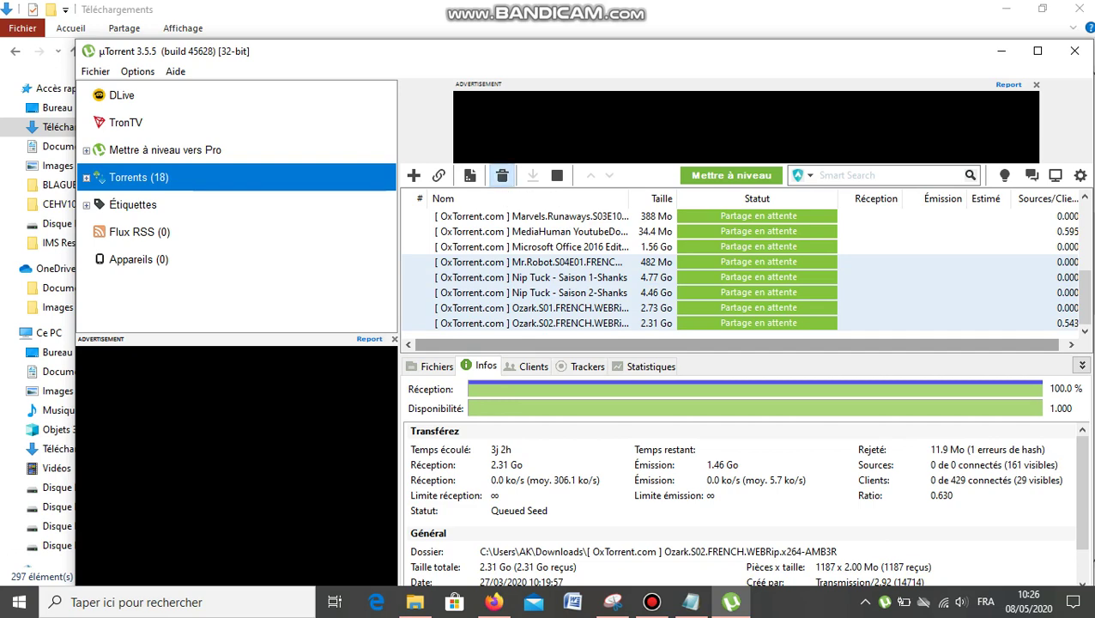
click(502, 175)
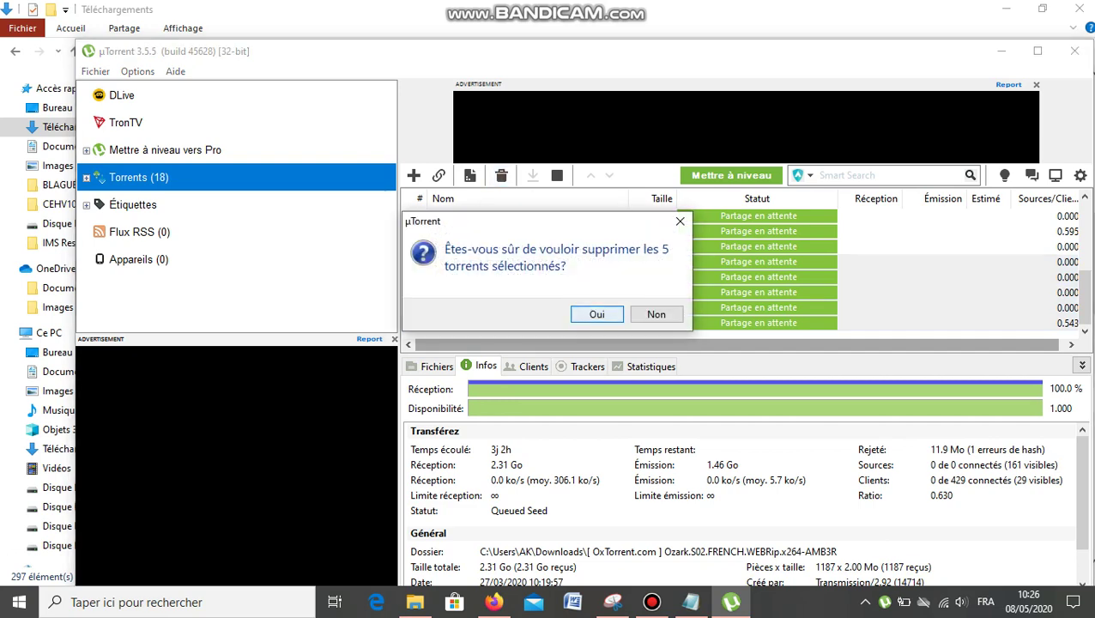
key(Return)
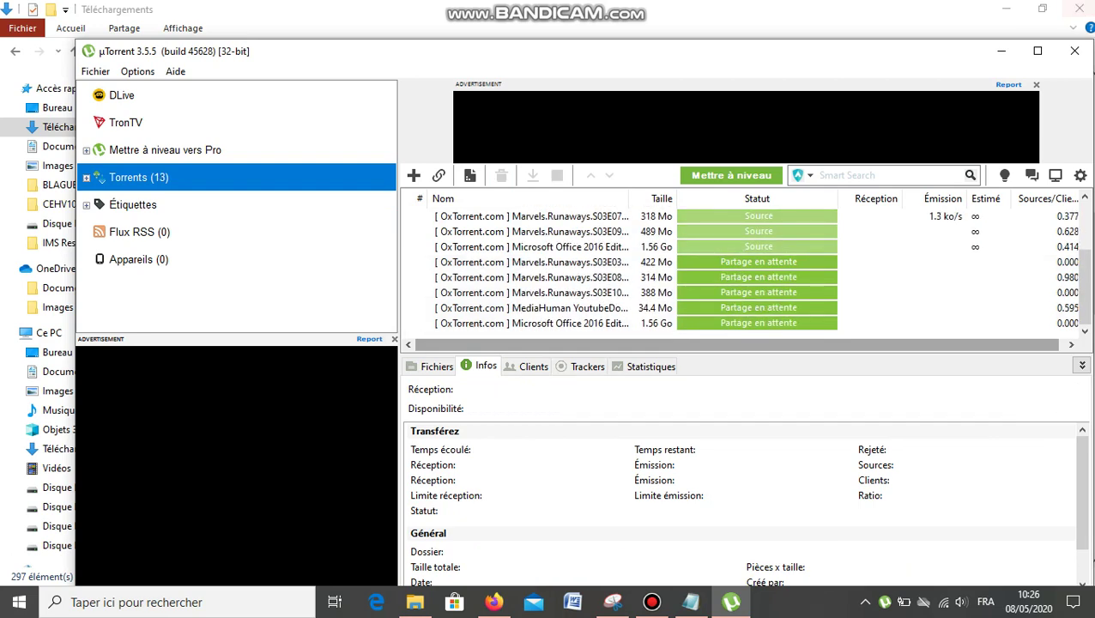
Clear the µTorrent and Téléchargements windows off the desktop and open the Corbeille.
click(1001, 50)
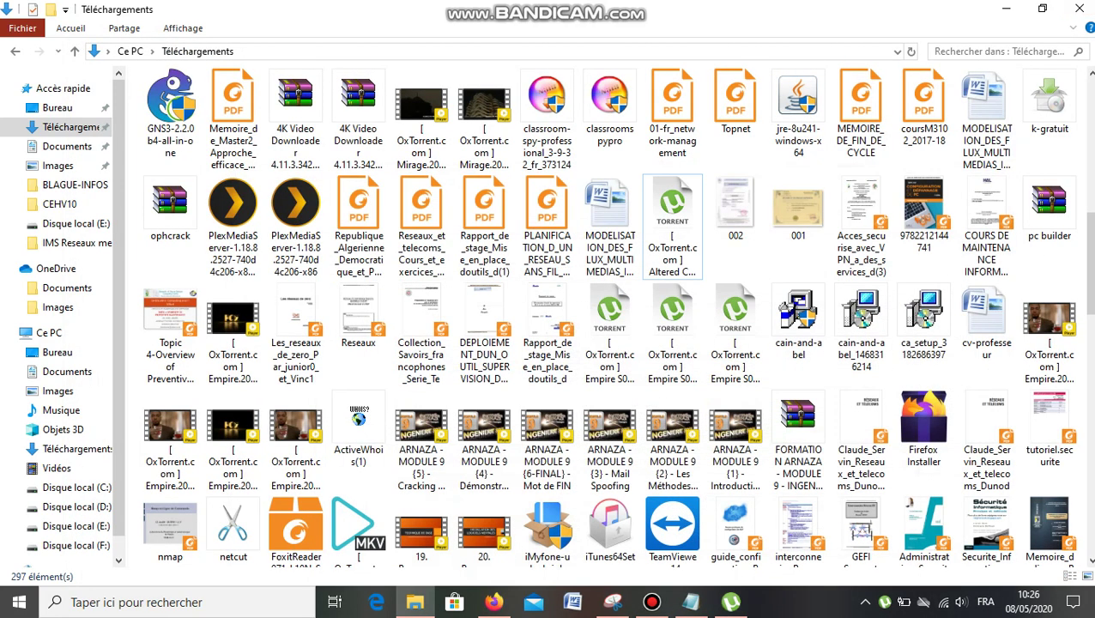
click(1079, 9)
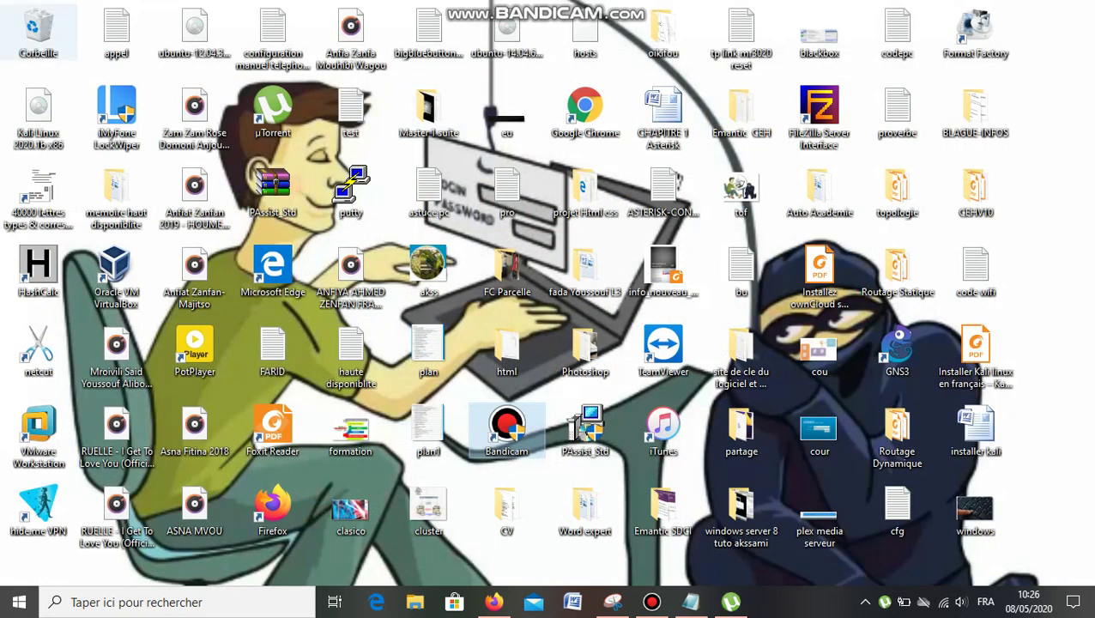
click(38, 32)
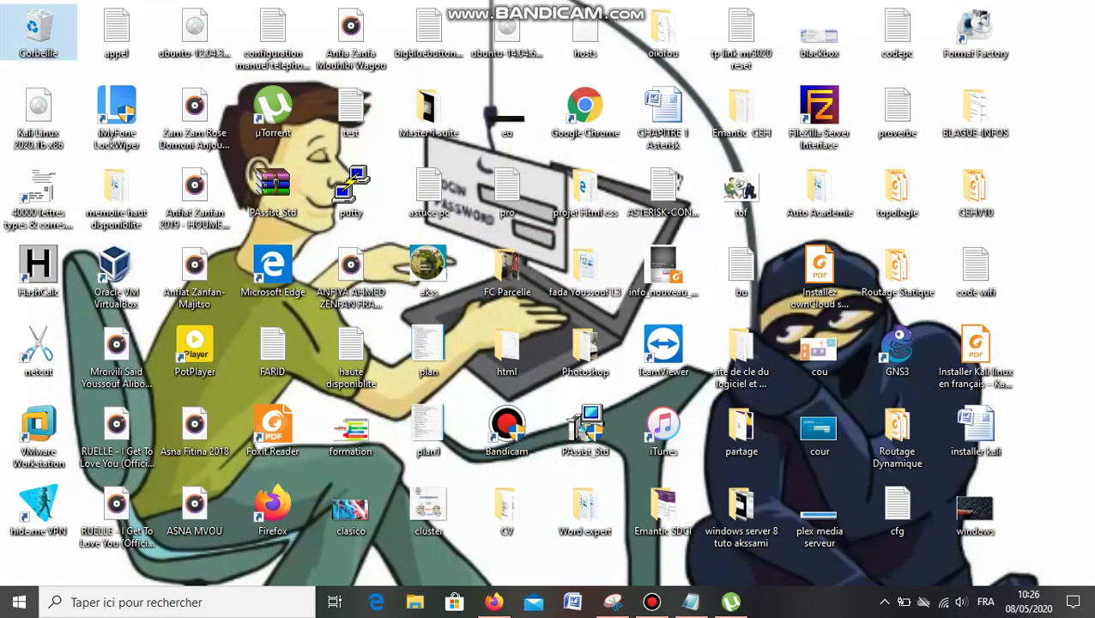
right_click(34, 32)
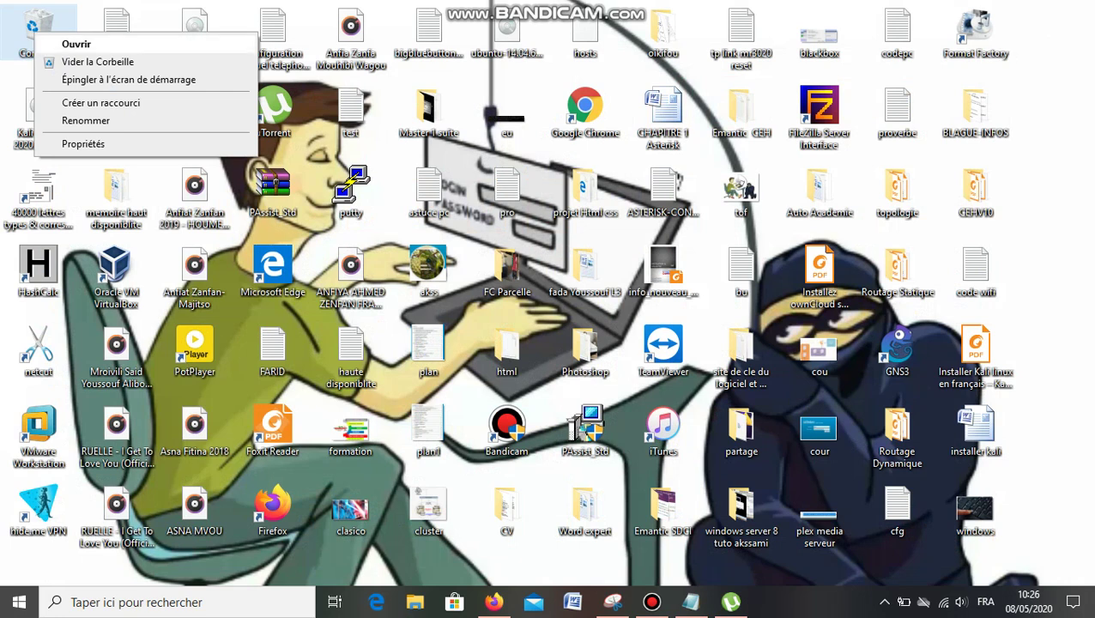
key(Escape)
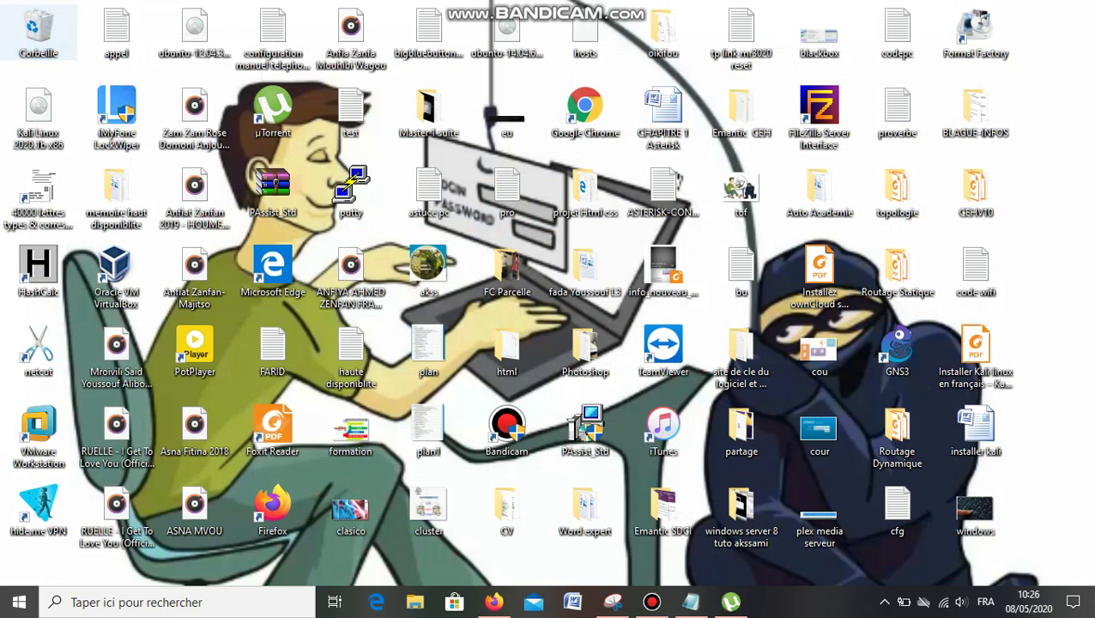
key(Return)
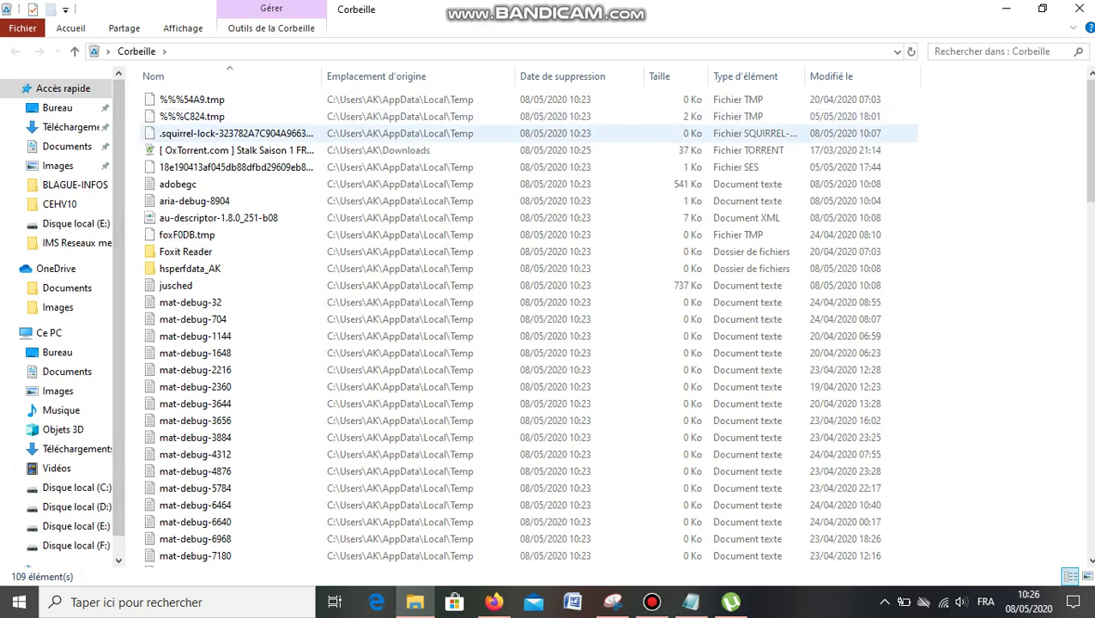
Restore the deleted "[ OxTorrent.com ] Stalk Saison 1" torrent file from the Corbeille and close its window.
click(236, 151)
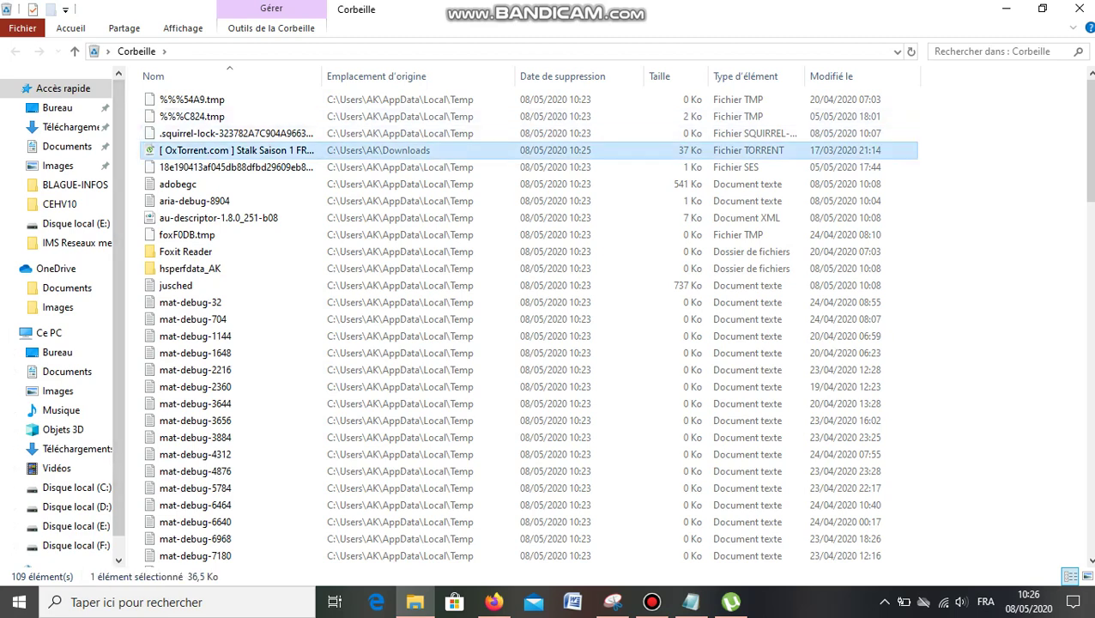
right_click(186, 151)
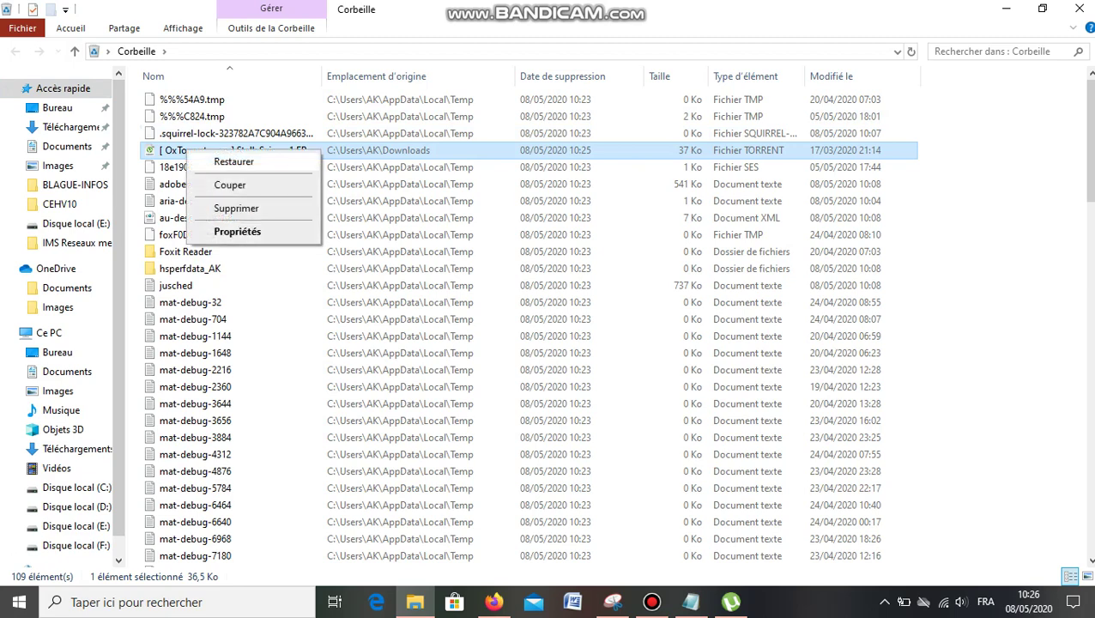
key(r)
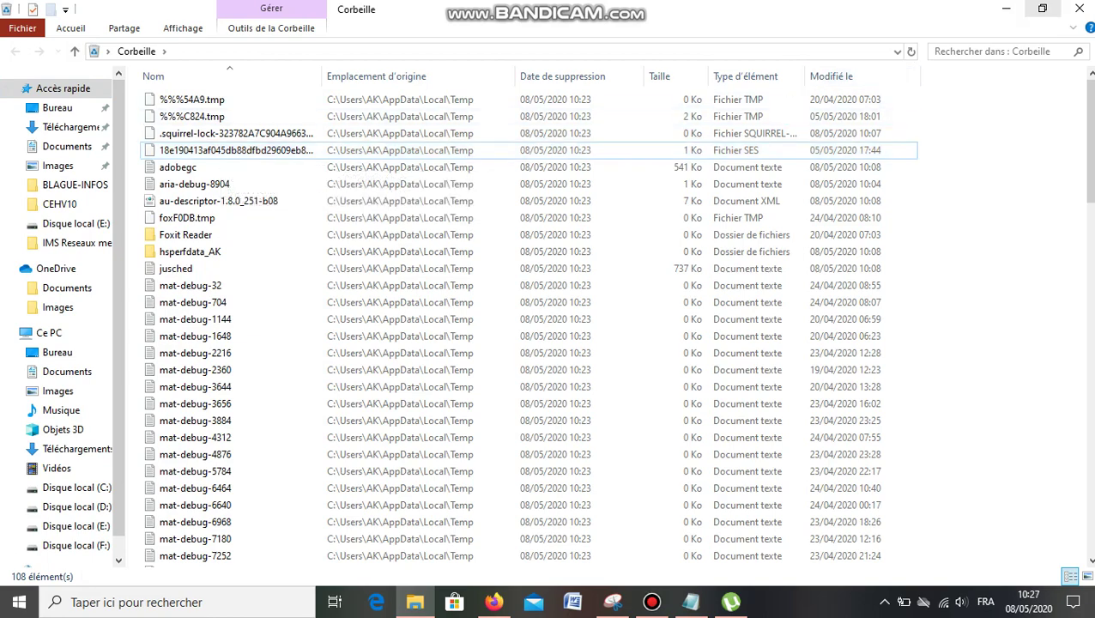
click(1079, 8)
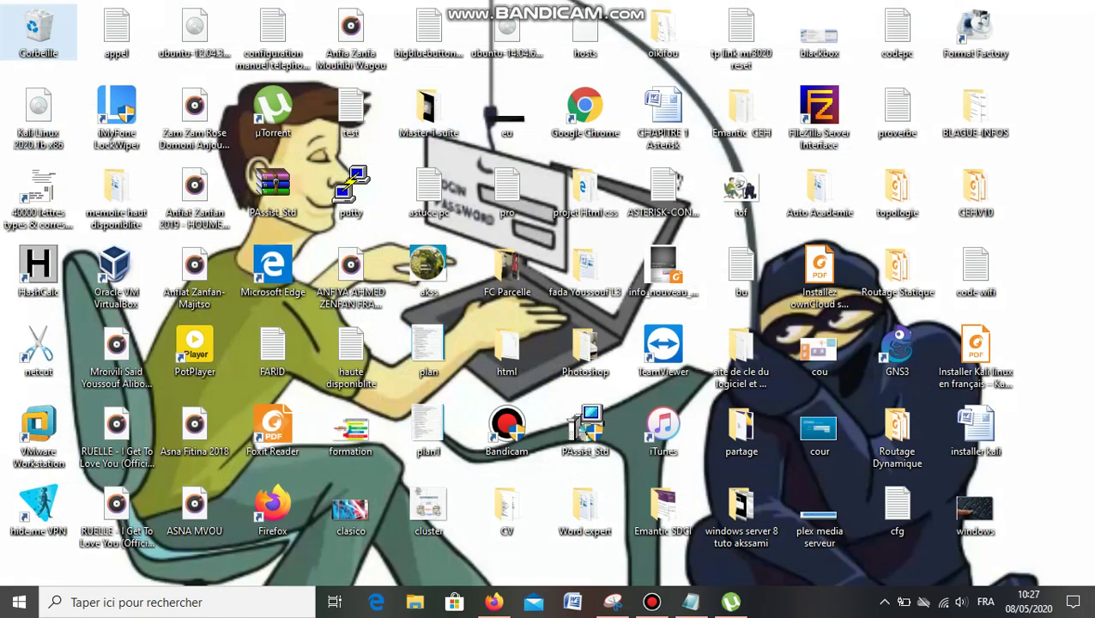
Empty the Corbeille, confirming permanent deletion of all its items.
key(shift+F10)
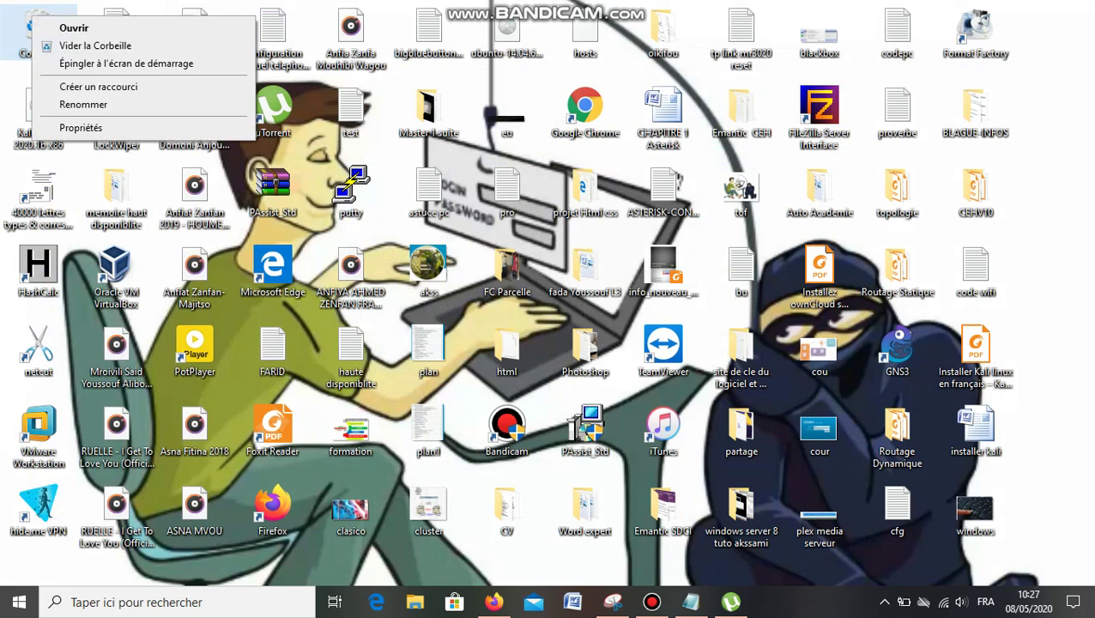
key(Down)
key(Down)
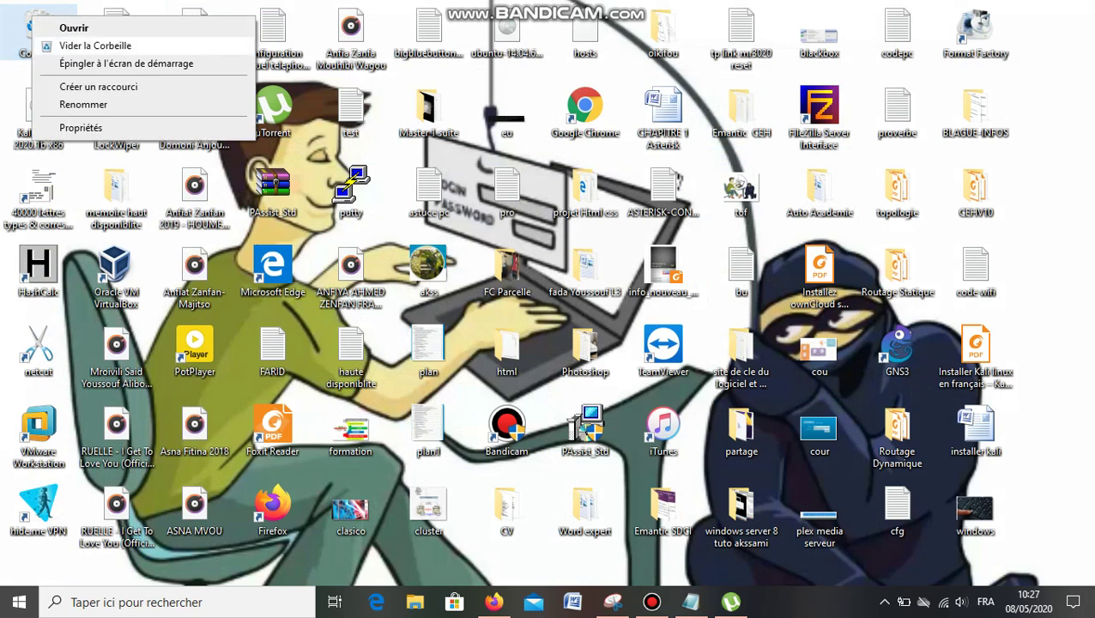
key(Return)
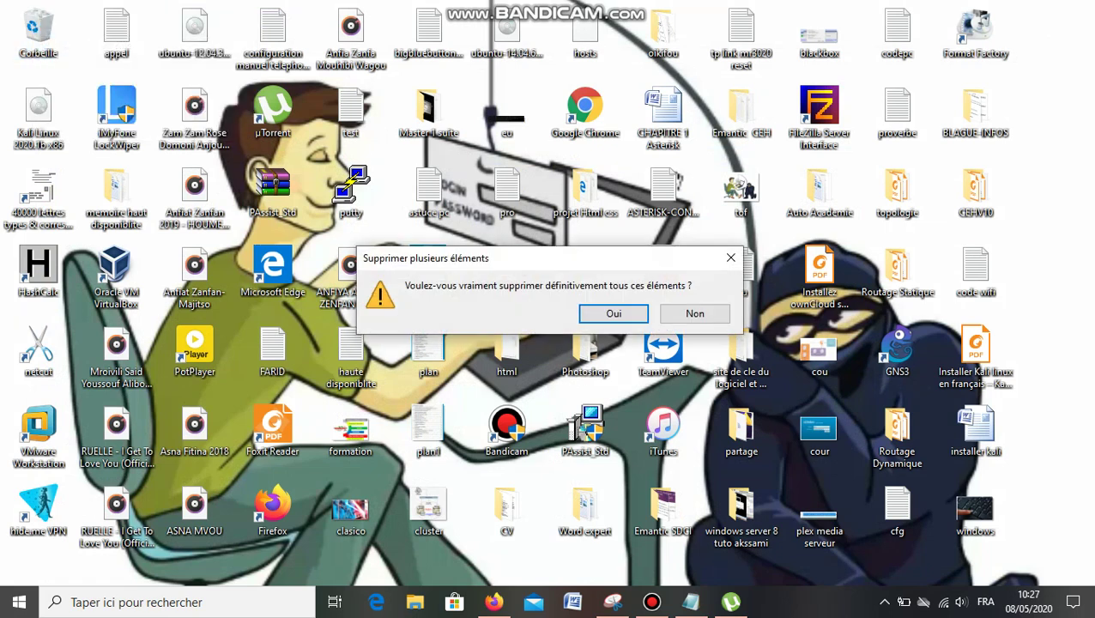
key(Return)
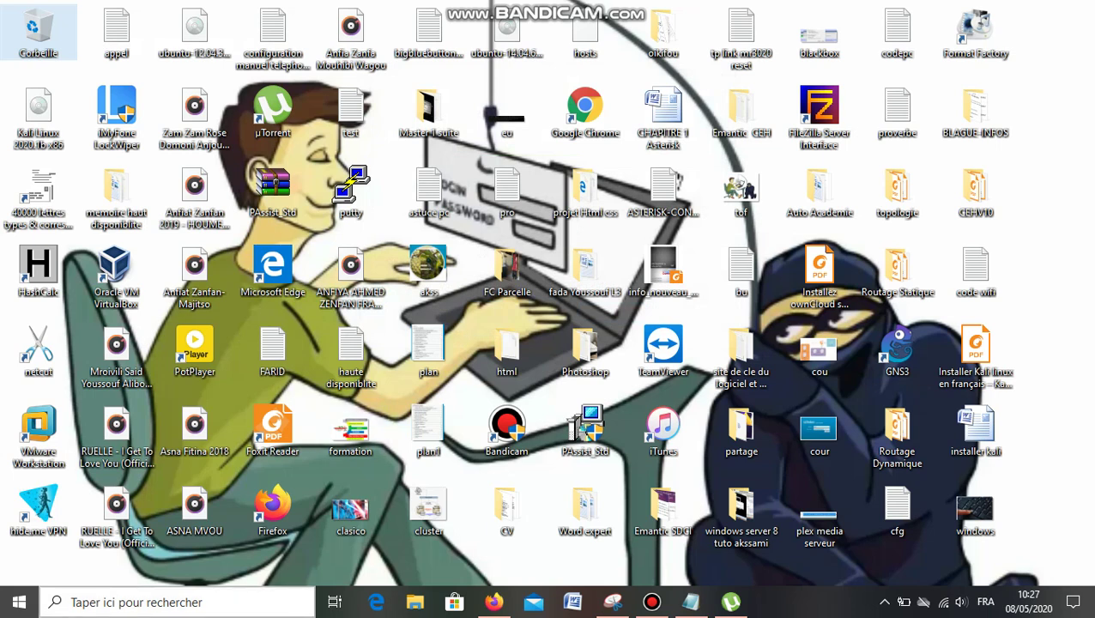
click(137, 601)
text(cm)
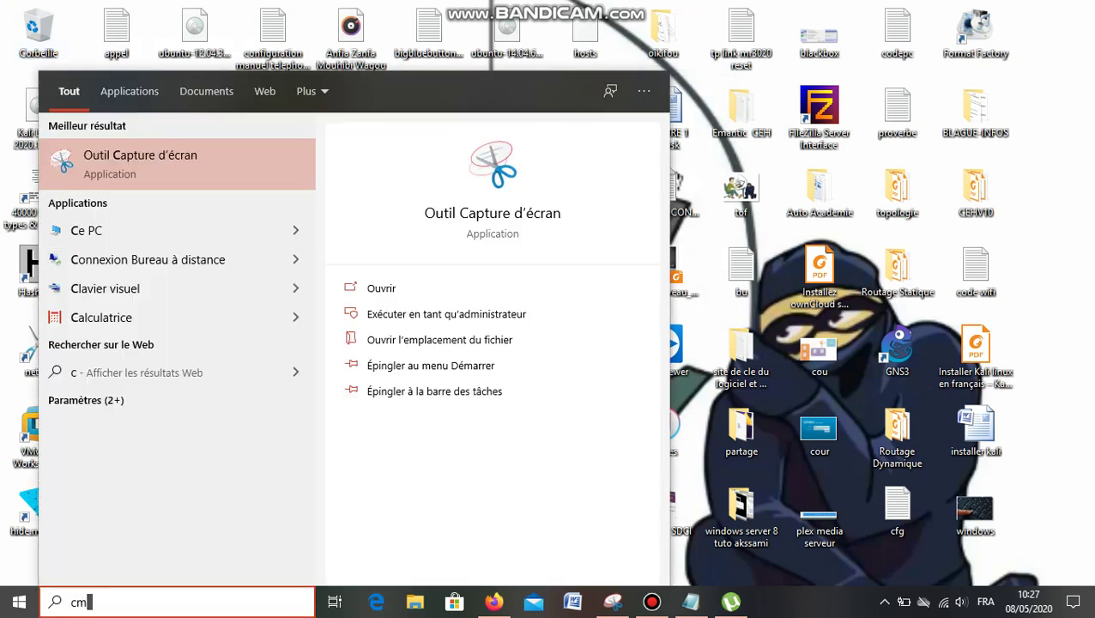
text(d)
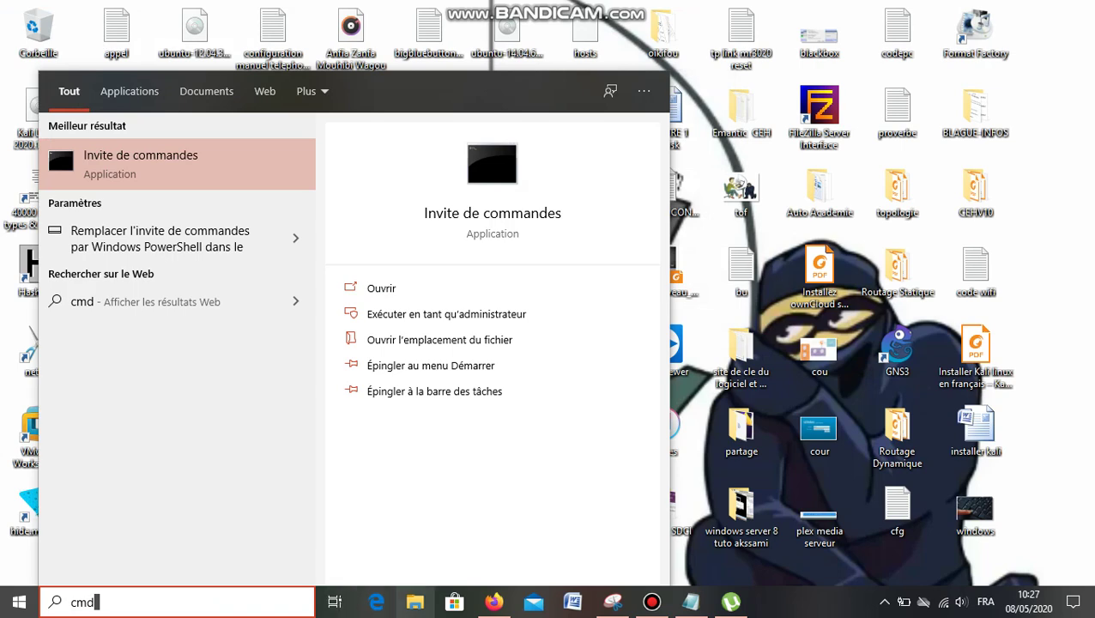
Open the Windows folder on Disque local (C:) in the file explorer.
click(415, 602)
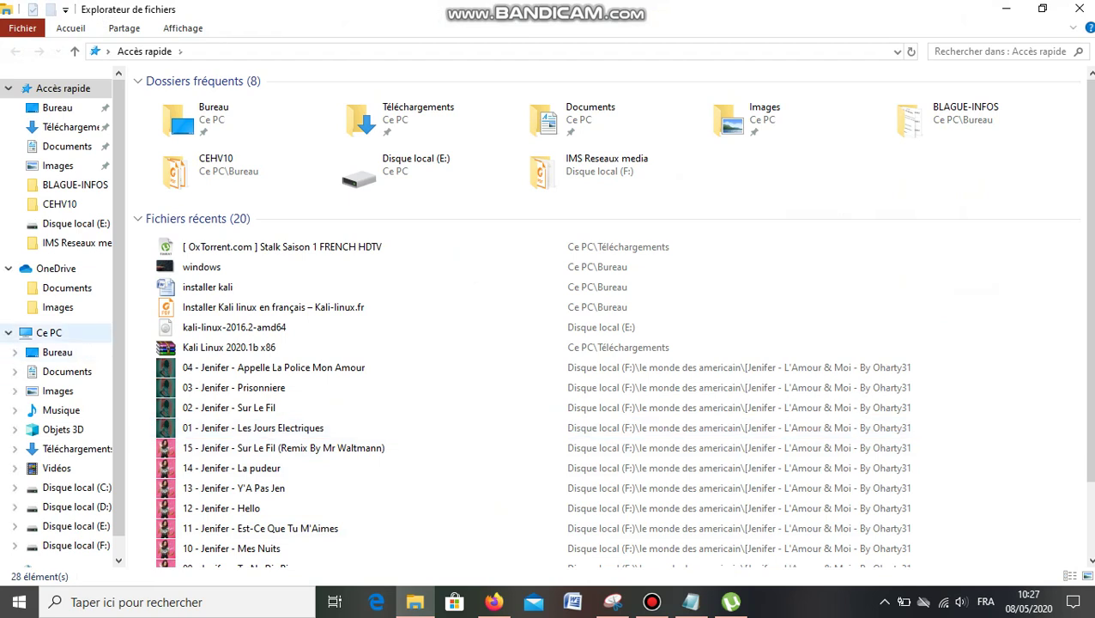
click(49, 332)
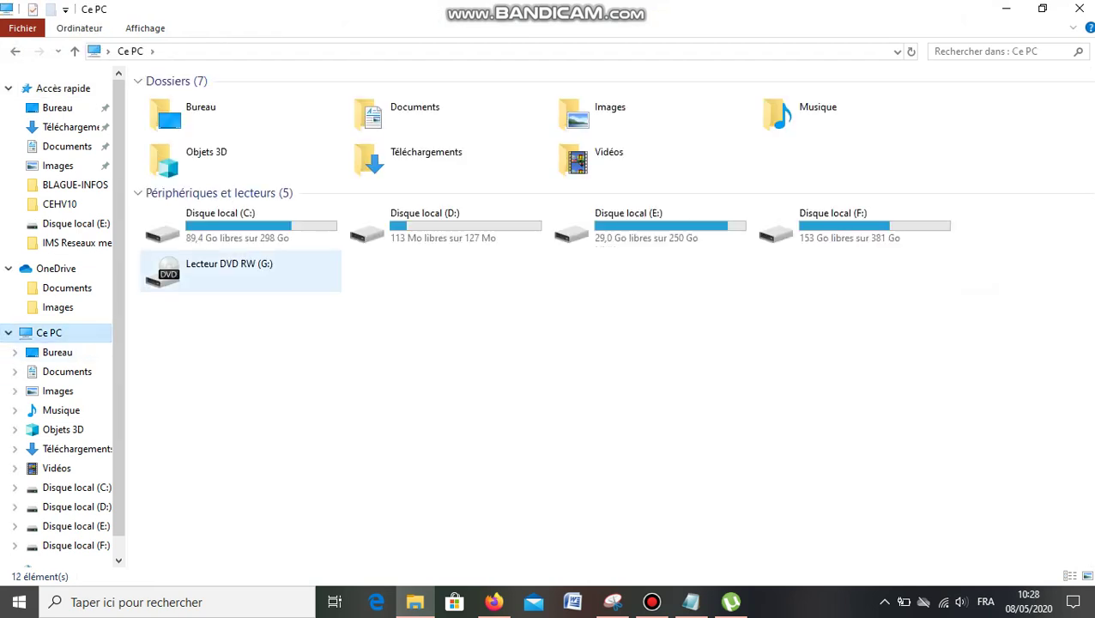
click(231, 225)
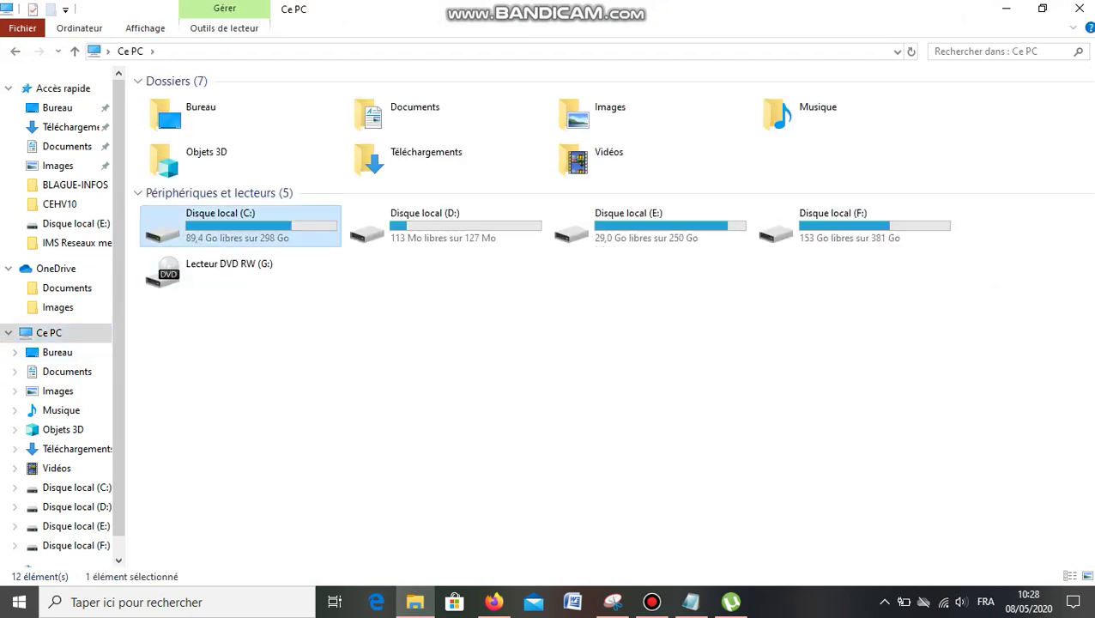
double_click(232, 226)
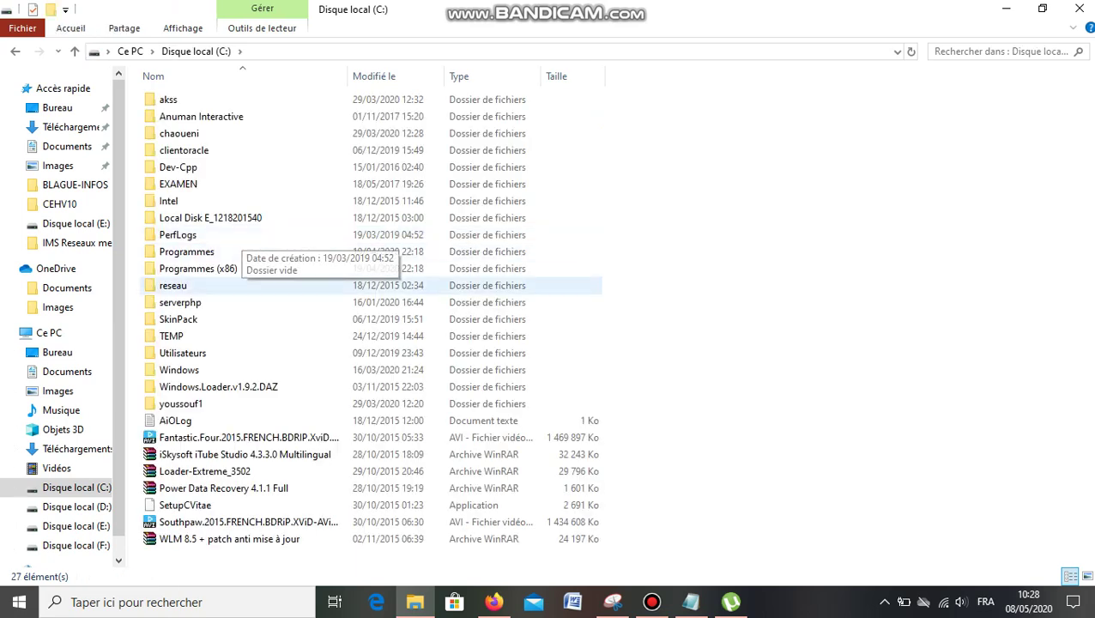
double_click(178, 369)
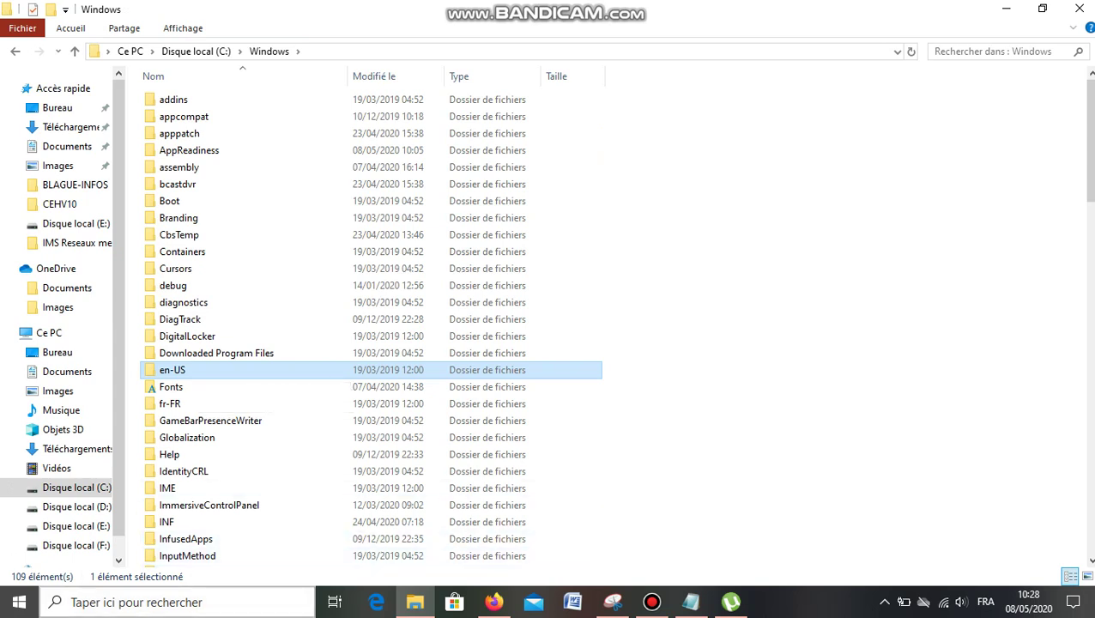
Launch the Loupe magnifier, try it at 200 % and return it to 100 %.
key(super+s)
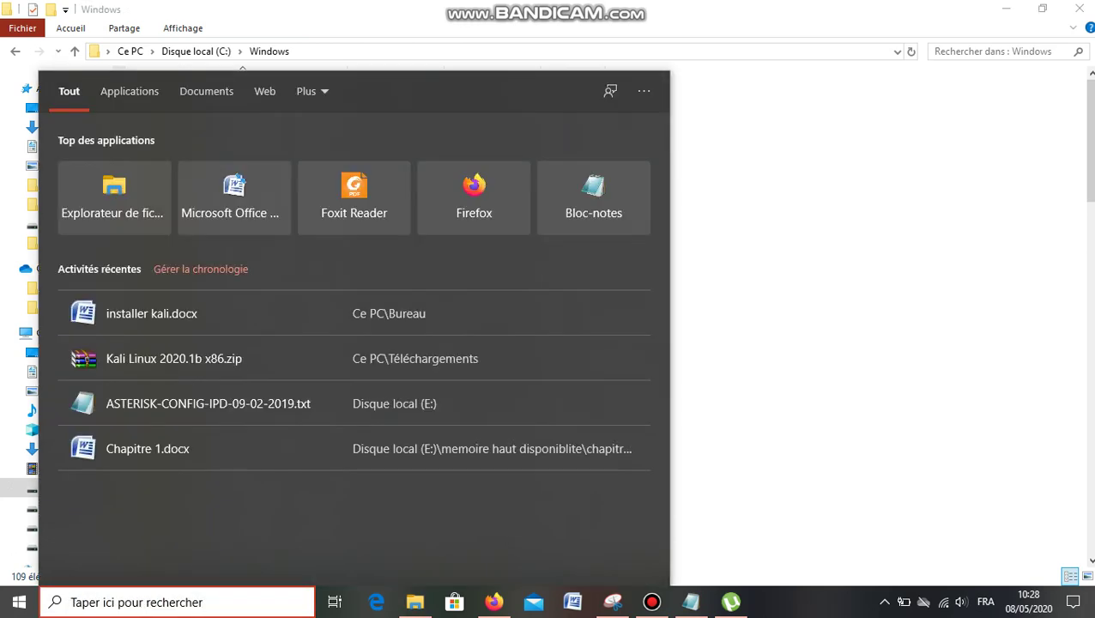
text(lou)
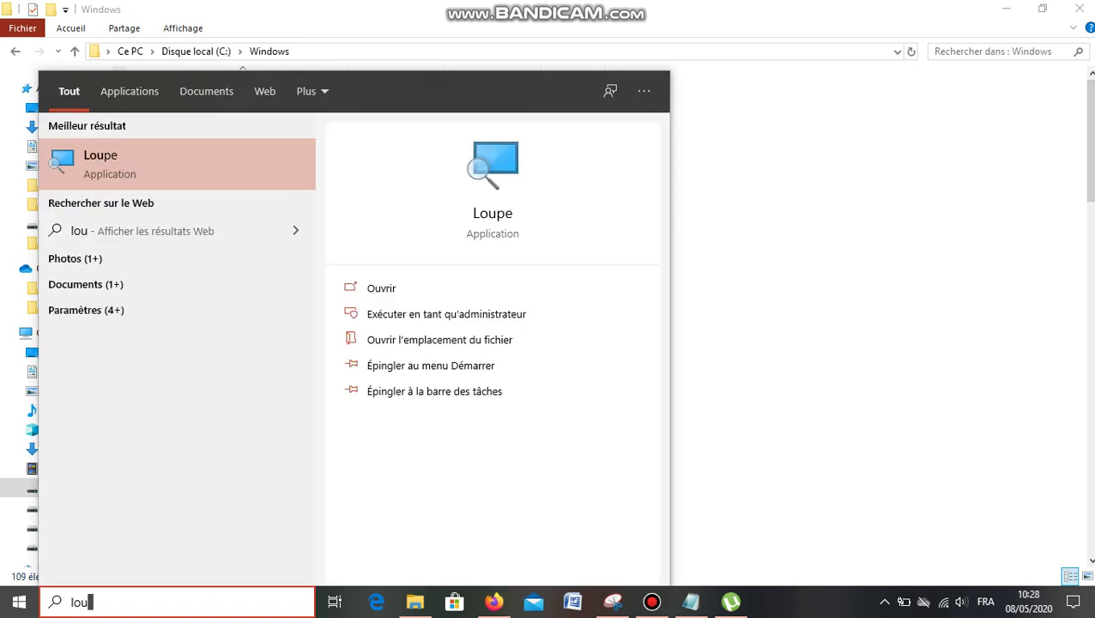
key(Escape)
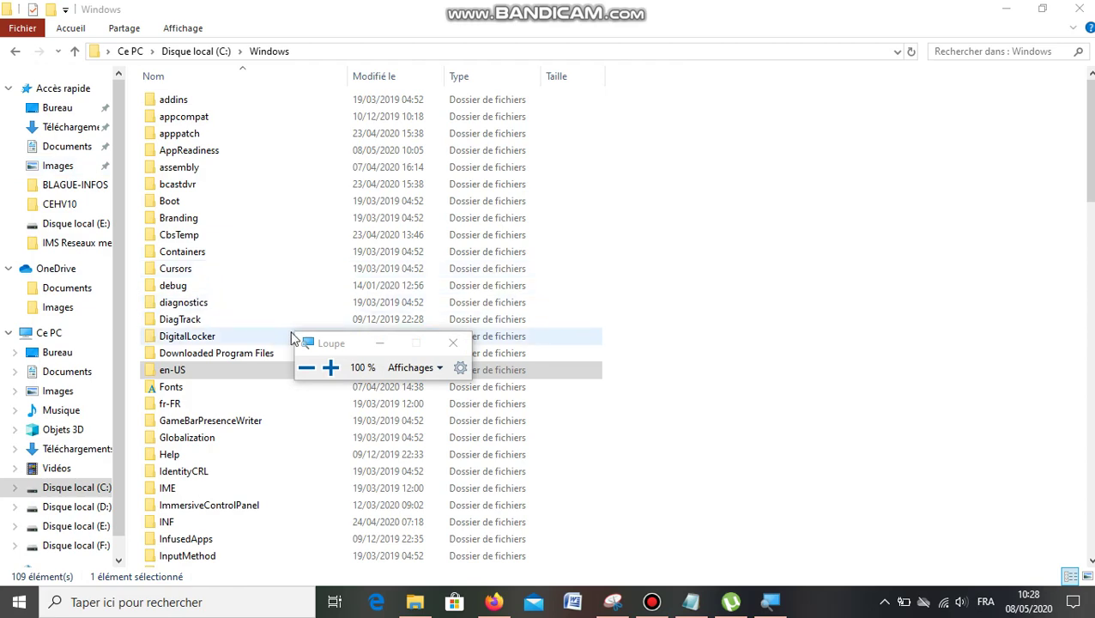
click(332, 369)
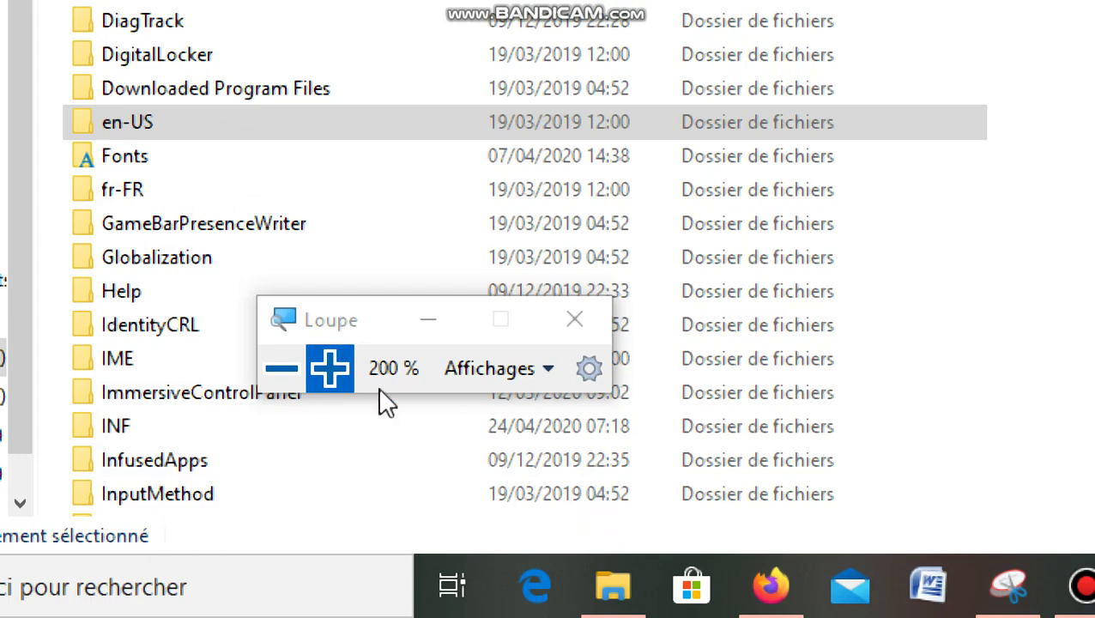
click(287, 371)
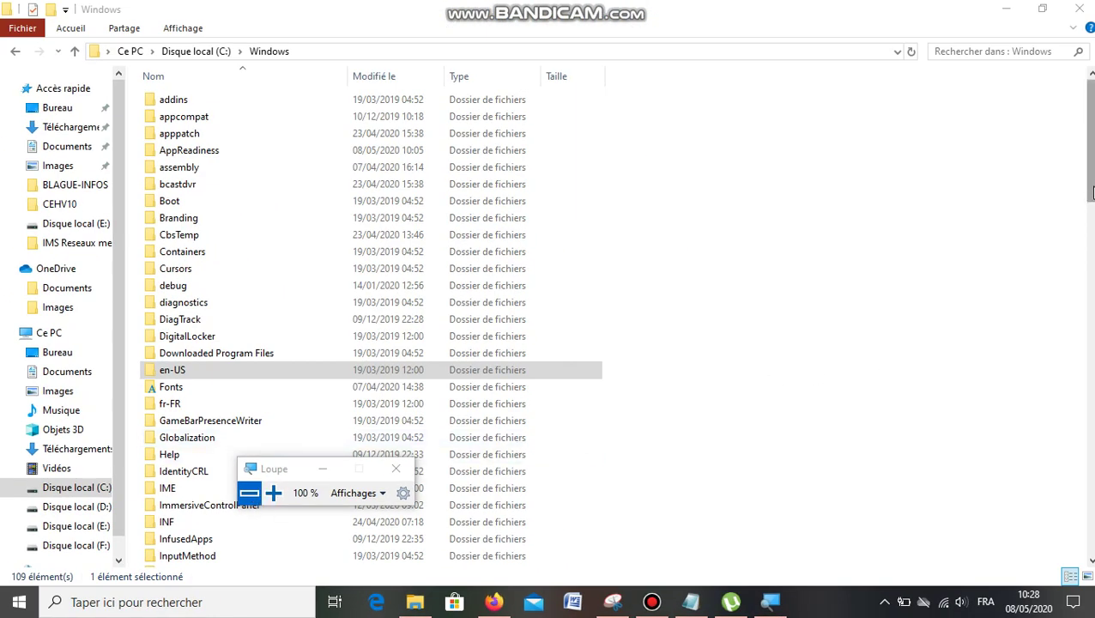
Locate the Prefetch folder inside the Windows folder and magnify it to 200 %.
drag(1092, 191, 1093, 310)
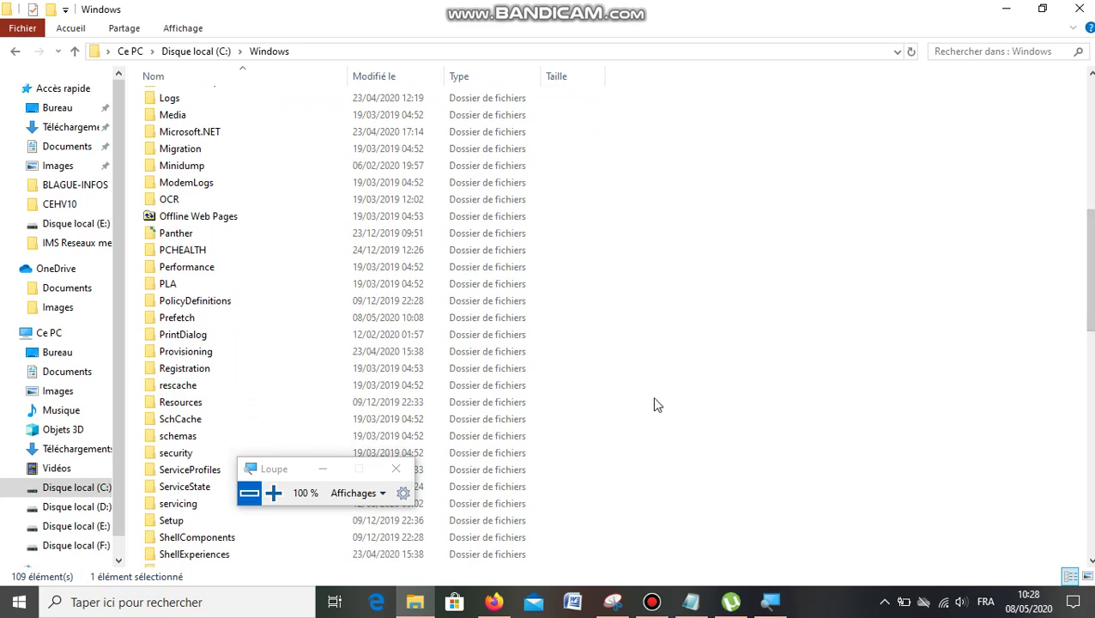
click(273, 496)
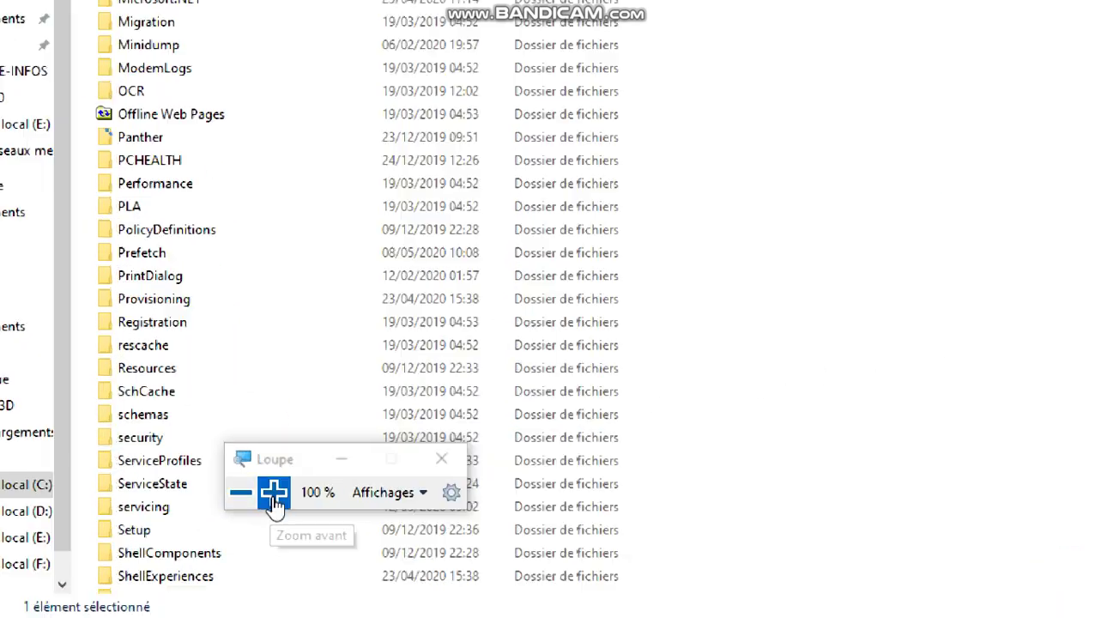
click(274, 496)
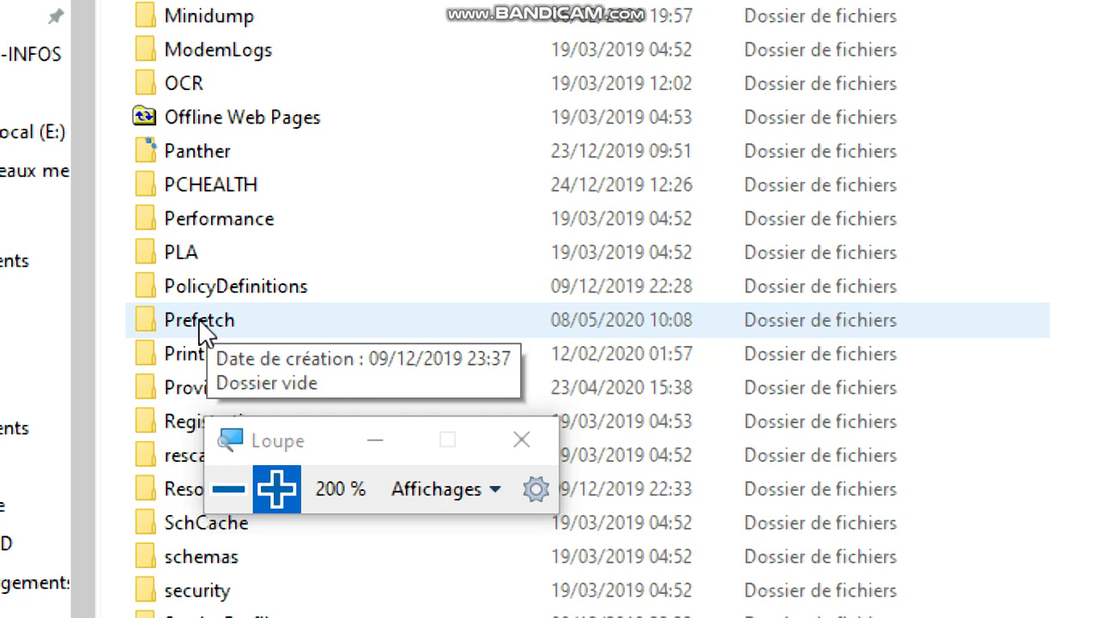
Open the Prefetch folder, granting permanent access to it, and return the Loupe magnification to 100 %.
click(198, 324)
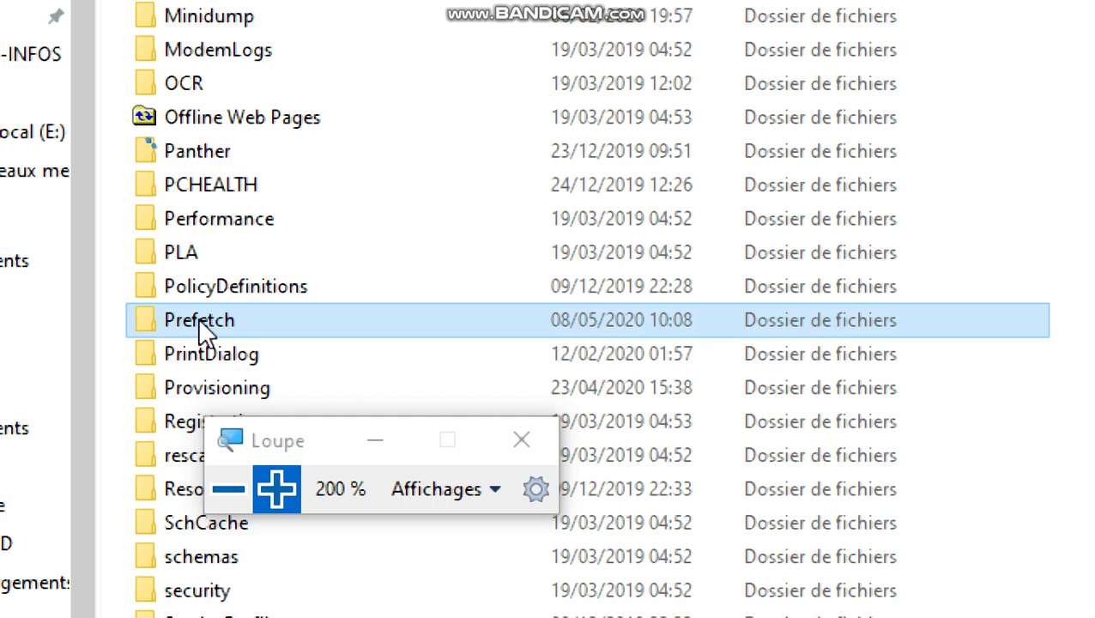
double_click(197, 318)
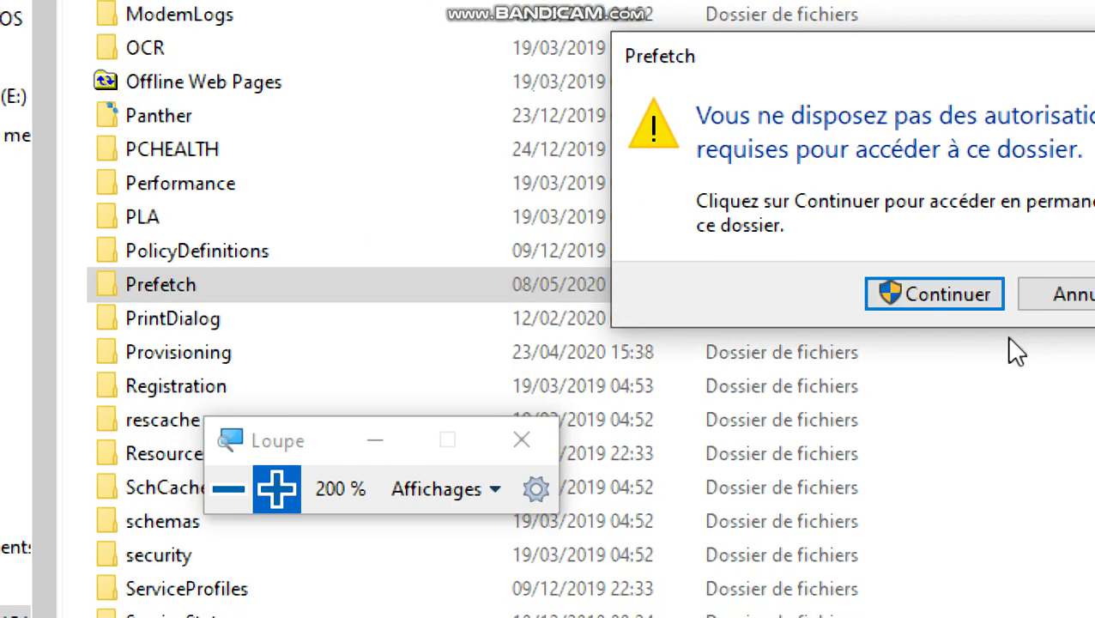
click(893, 284)
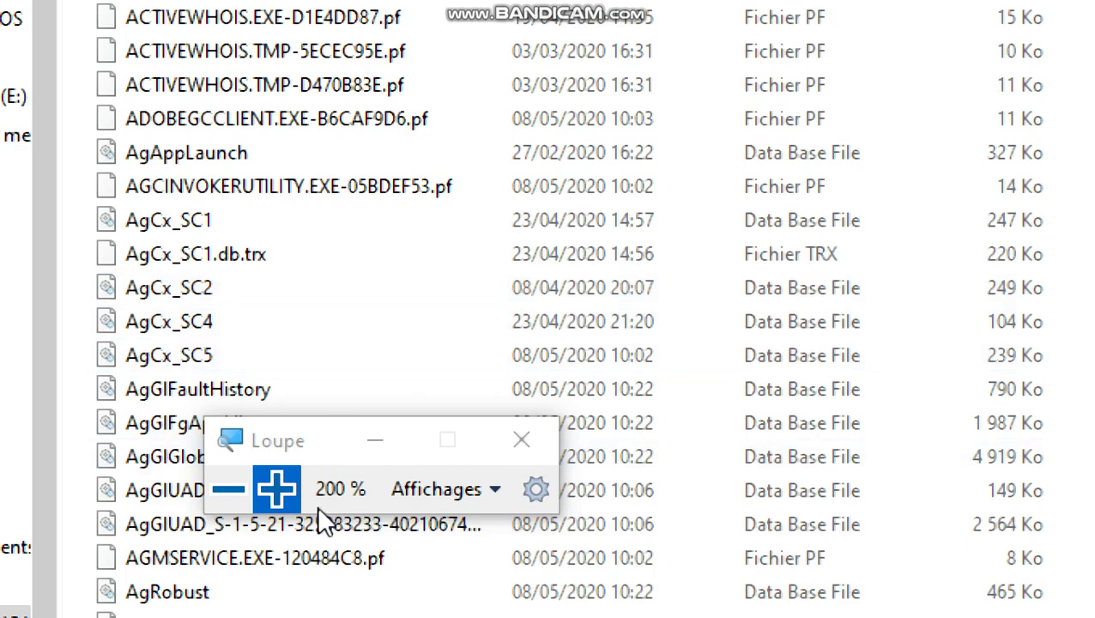
click(229, 489)
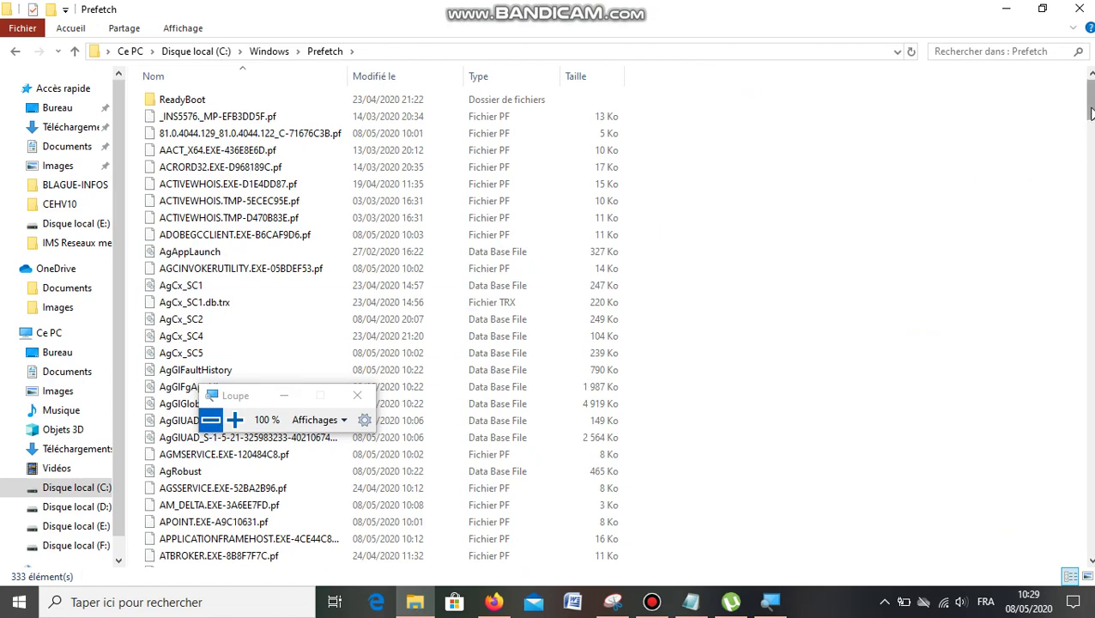
Look through the Prefetch files down to the end of the list and close the Loupe magnifier.
drag(1091, 124, 1086, 548)
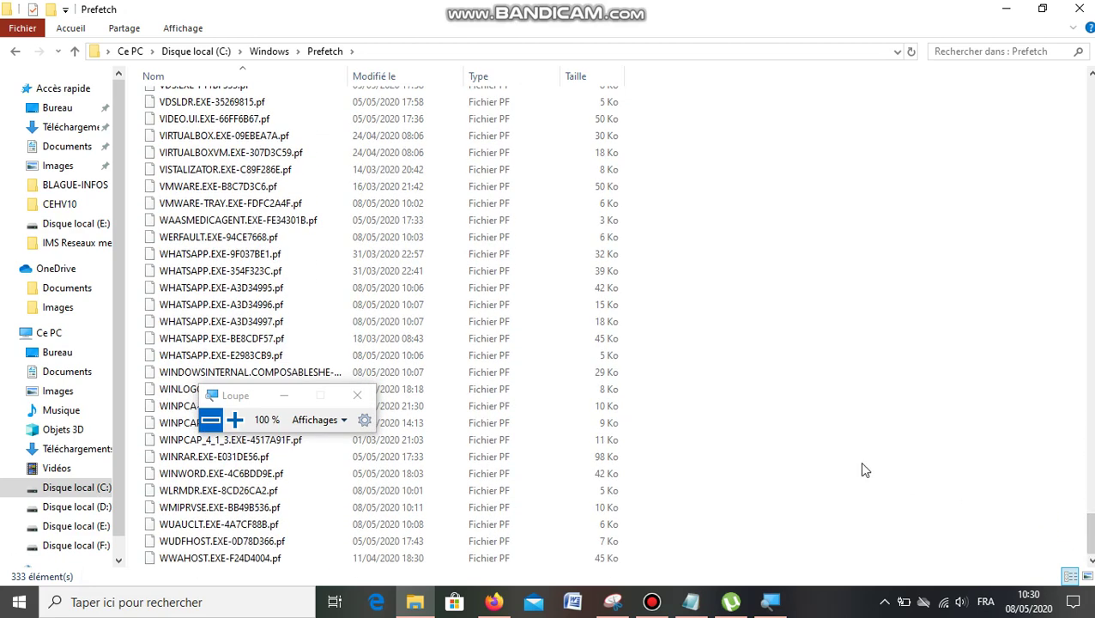
click(585, 410)
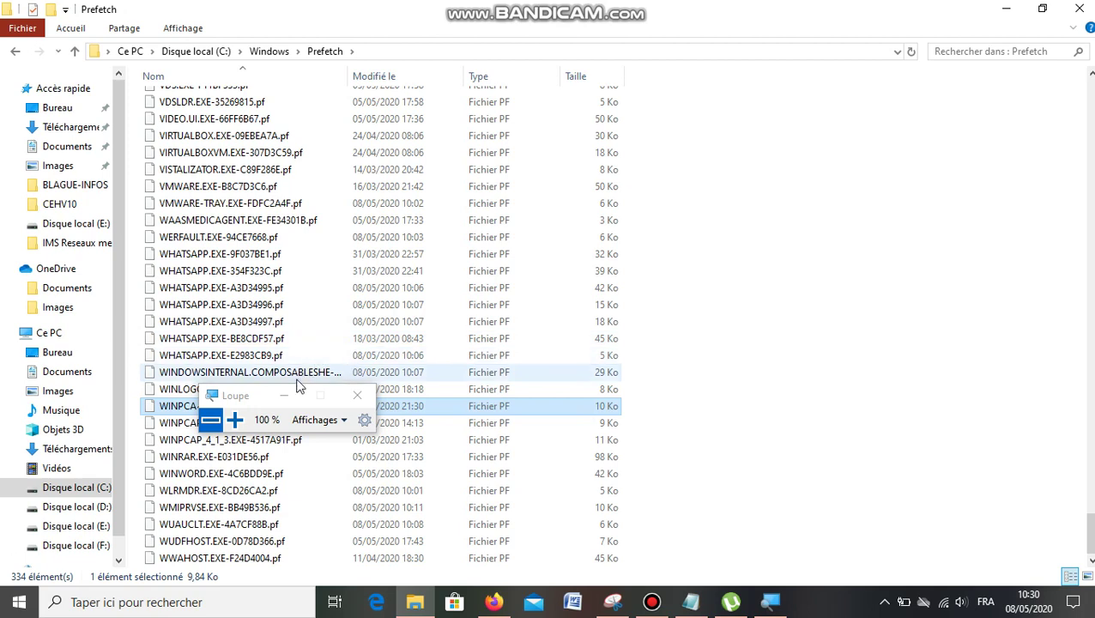
key(super+Escape)
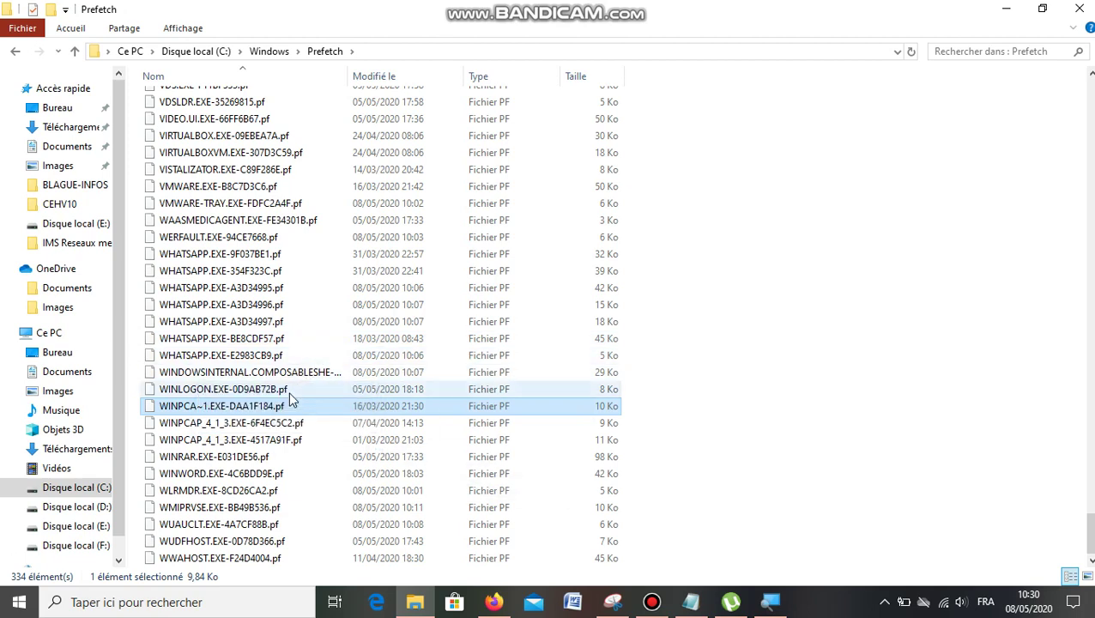